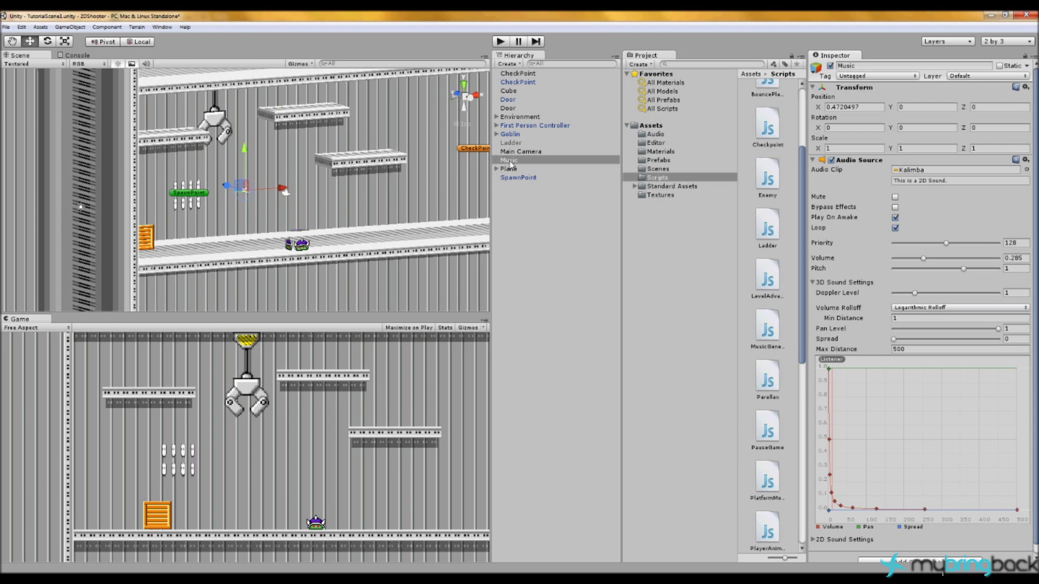
- Select the Music object, fold up its Audio Source settings, and show the Prefabs folder
{"action": "left_click", "coordinate": [510, 161]}
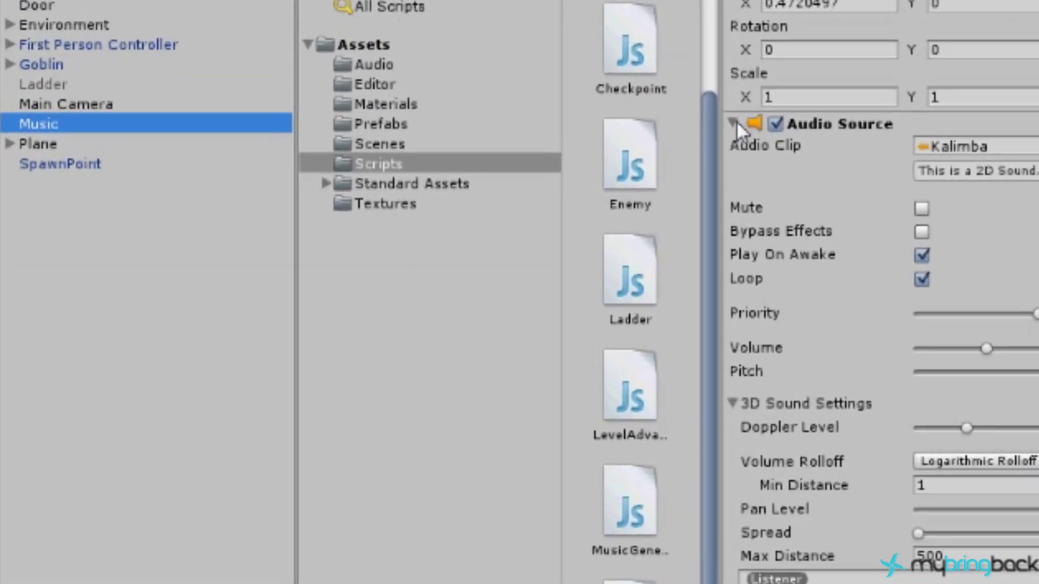
{"action": "left_click", "coordinate": [734, 123]}
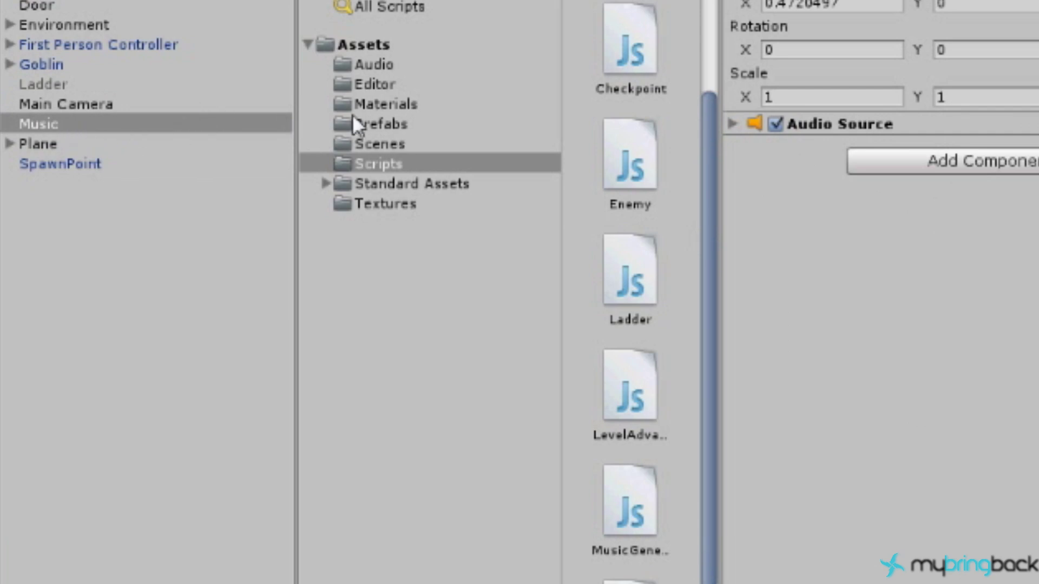
{"action": "left_click", "coordinate": [362, 125]}
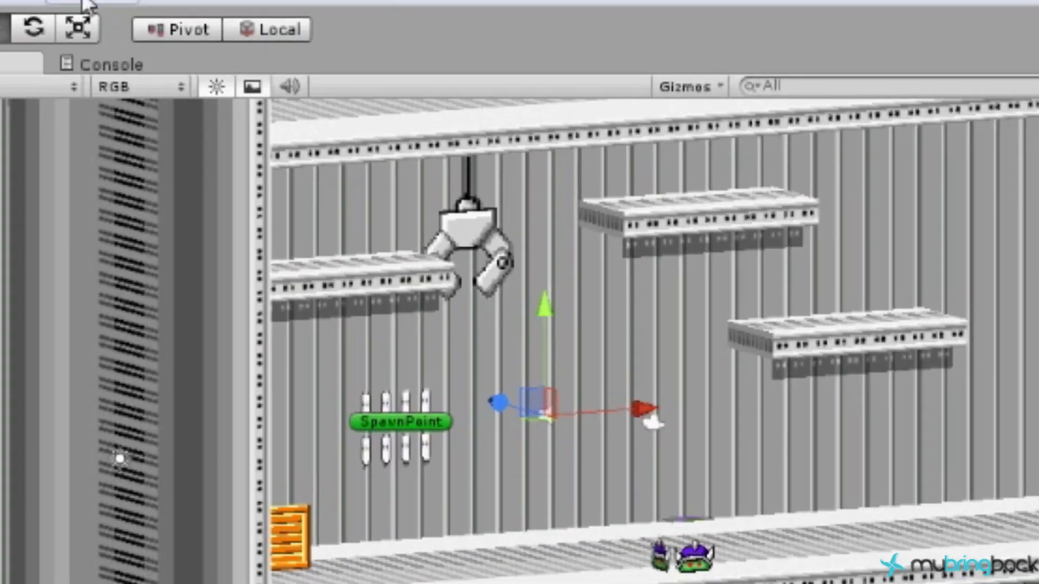
- Check Music's Audio Source component through the Component > Audio menu
{"action": "left_click", "coordinate": [183, 7]}
{"action": "left_click", "coordinate": [279, 12]}
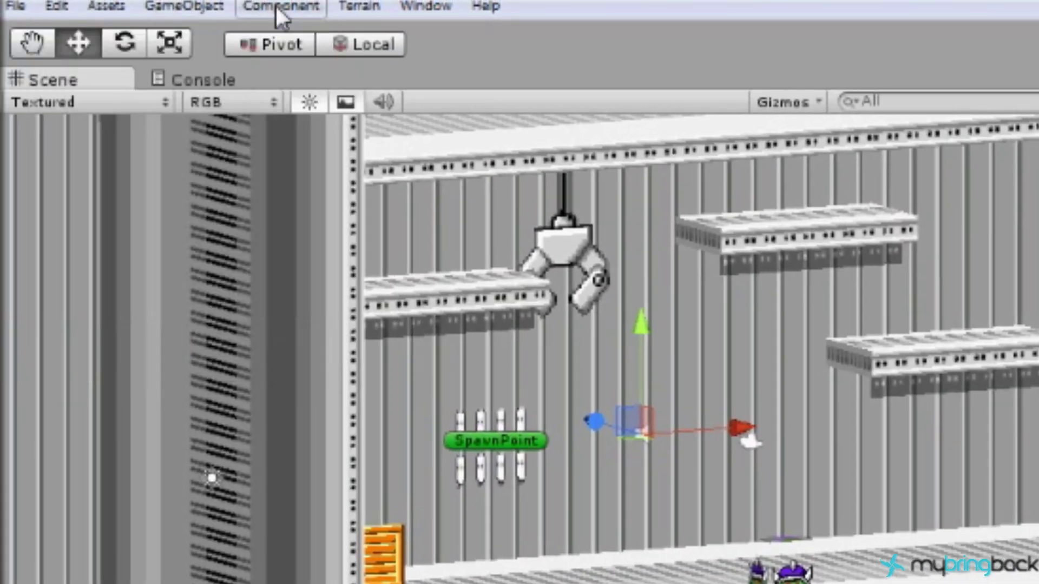
{"action": "mouse_move", "coordinate": [272, 199]}
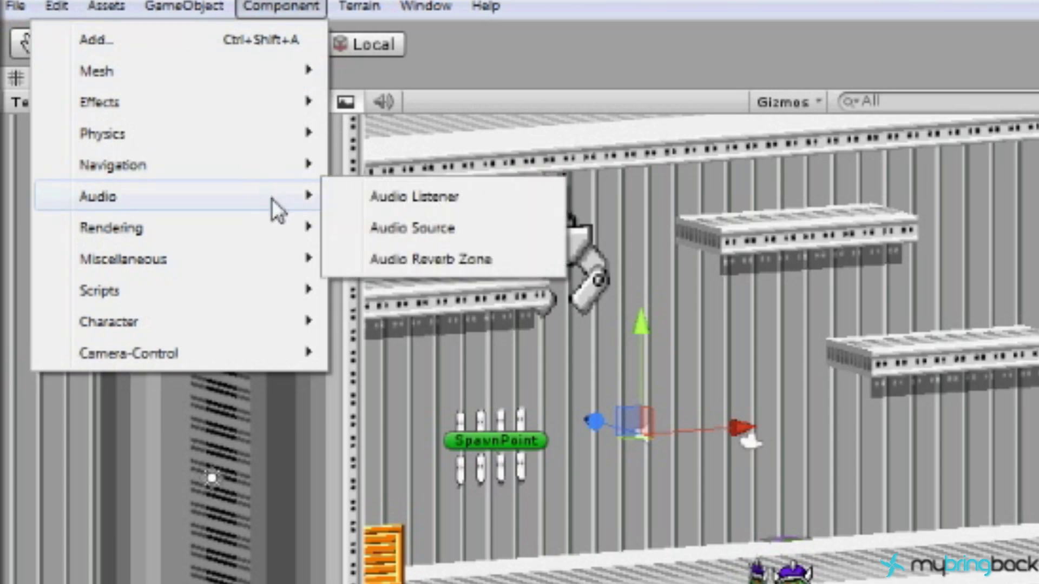
{"action": "left_click", "coordinate": [435, 227]}
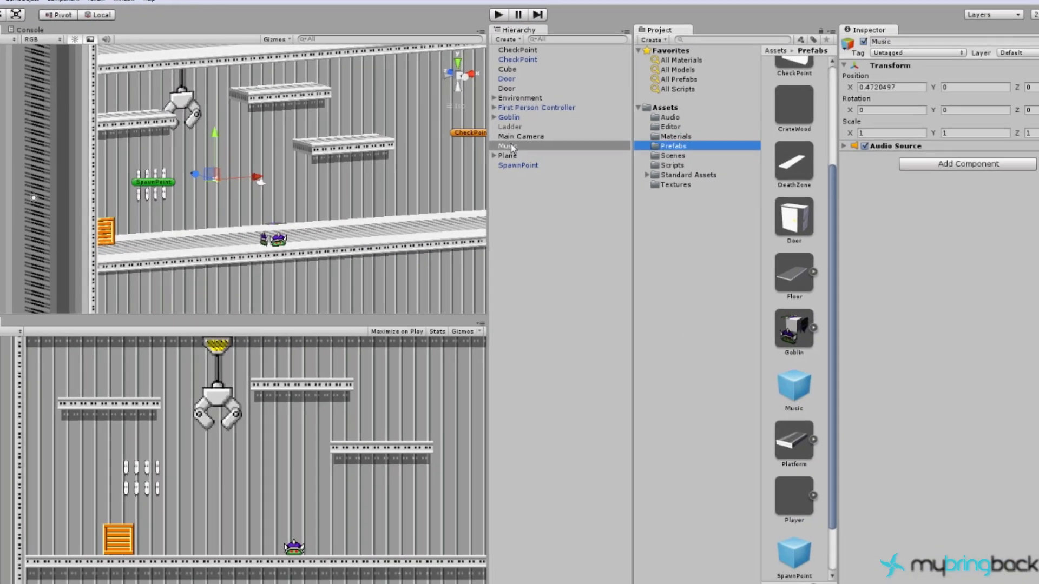
- Save Music as the new Music 1 prefab and delete the old Music prefab
{"action": "left_click_drag", "start_coordinate": [511, 146], "coordinate": [803, 294]}
{"action": "key", "text": "Delete"}
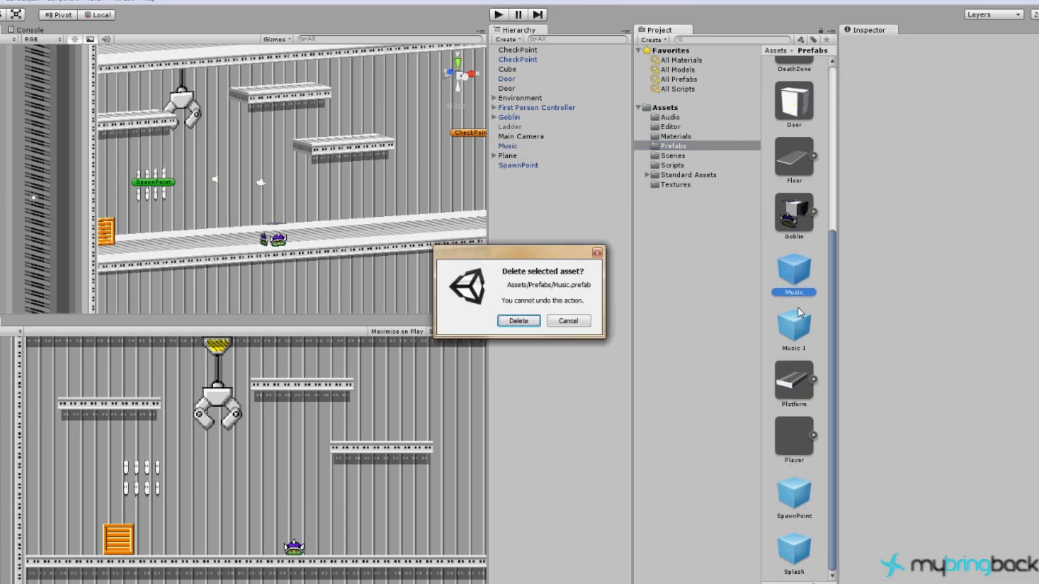
{"action": "left_click", "coordinate": [531, 320]}
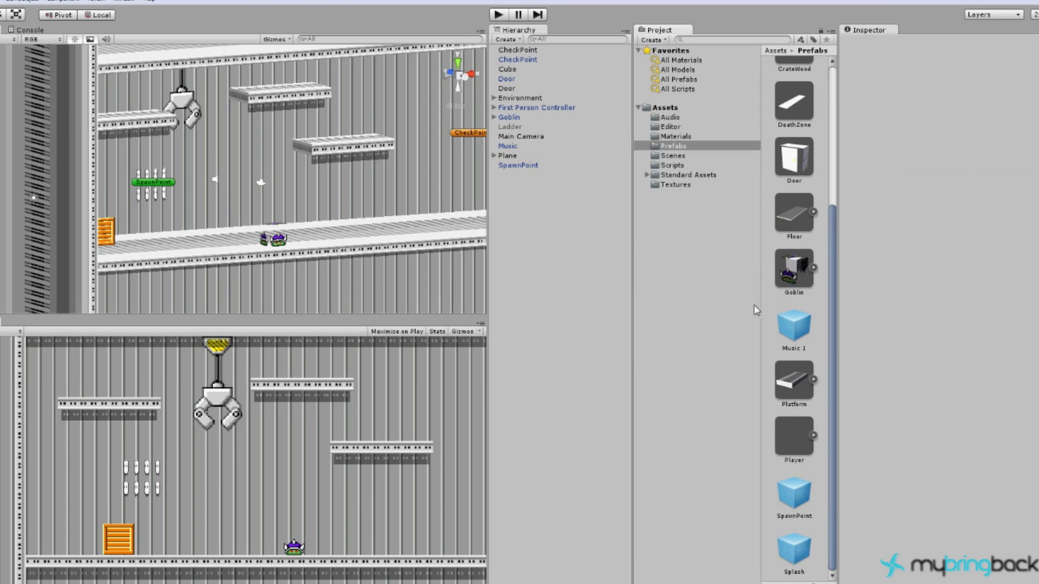
- Inspect the Music 1 prefab, the Main Camera, and the scene's Music object
{"action": "left_click", "coordinate": [782, 324]}
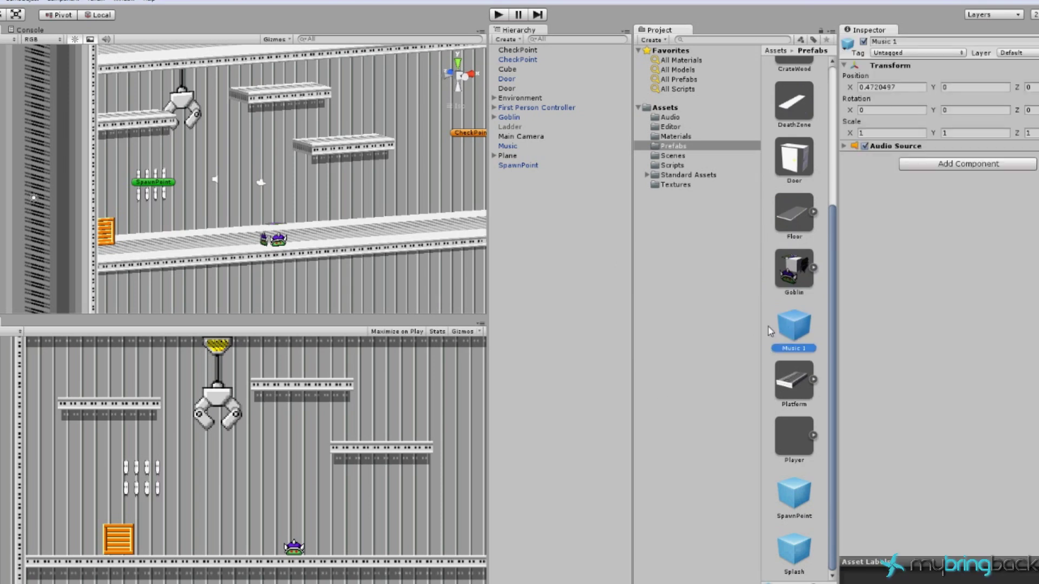
{"action": "left_click", "coordinate": [512, 139]}
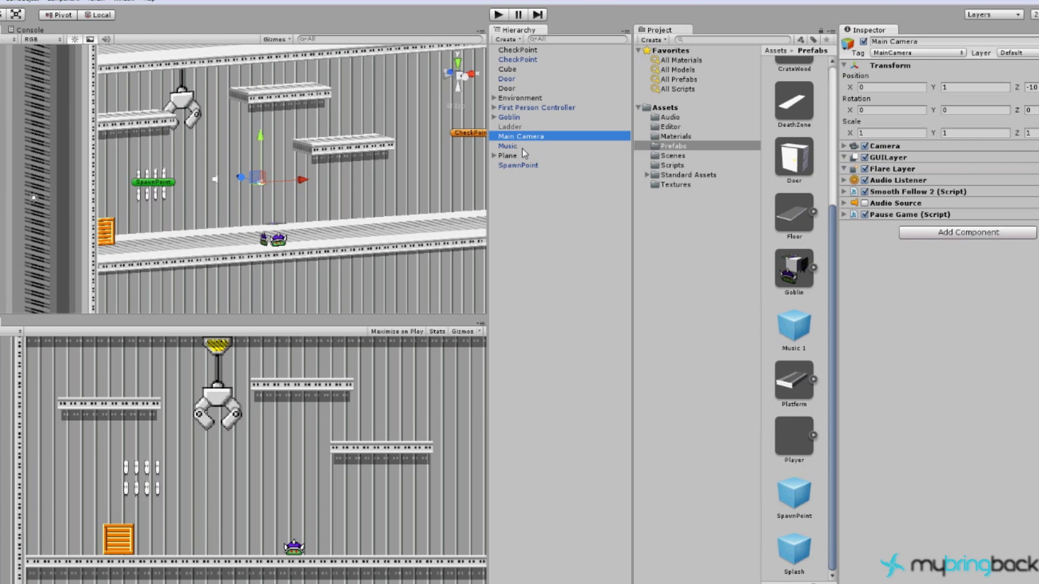
{"action": "left_click", "coordinate": [522, 148]}
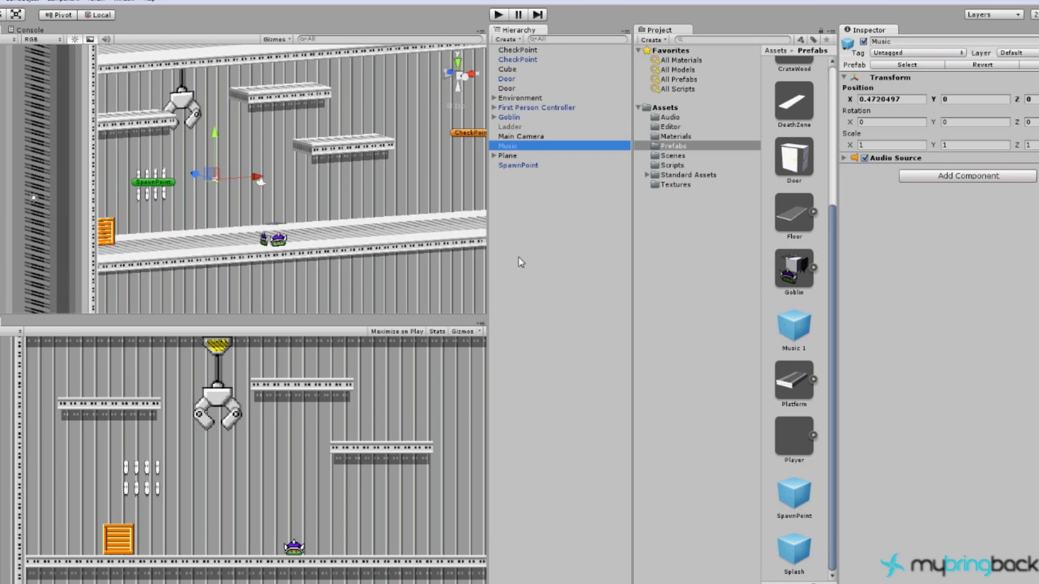
- Show the two tutorial scene files in the Scenes folder
{"action": "left_click", "coordinate": [670, 156]}
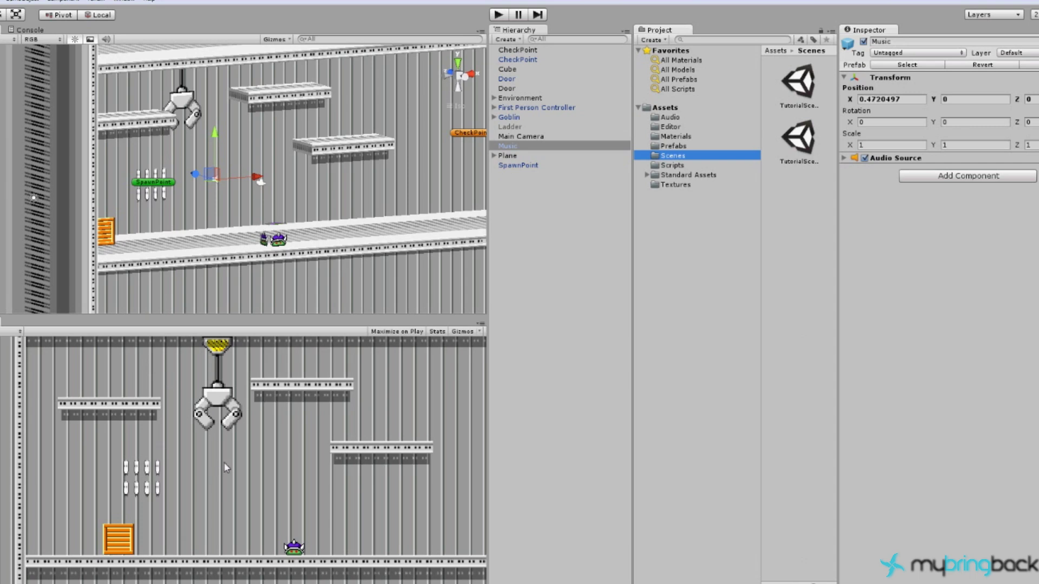
{"action": "mouse_move", "coordinate": [181, 583]}
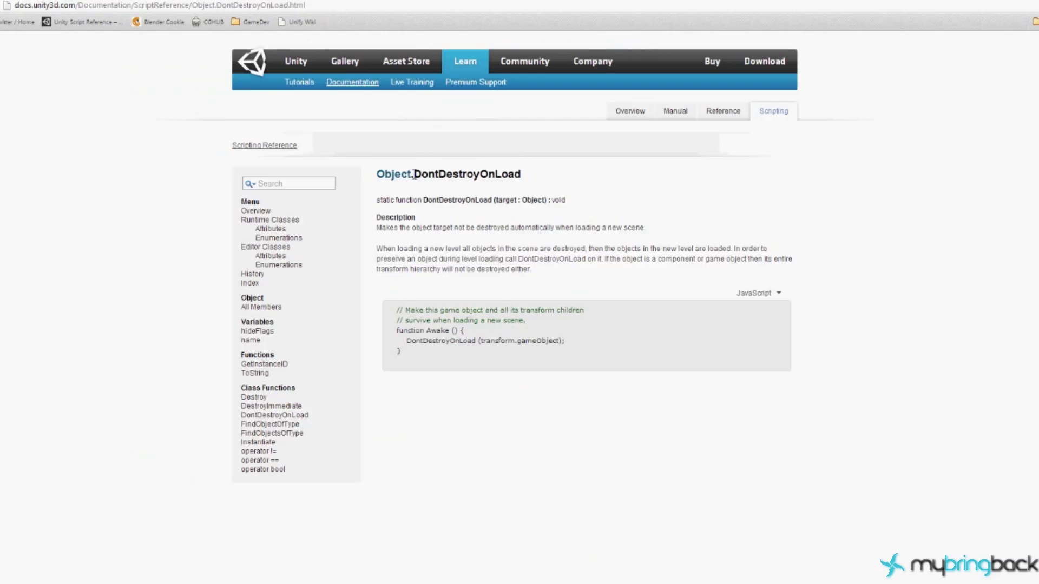
- Select the DontDestroyOnLoad title on the Scripting Reference page
{"action": "left_click_drag", "start_coordinate": [413, 175], "coordinate": [475, 177]}
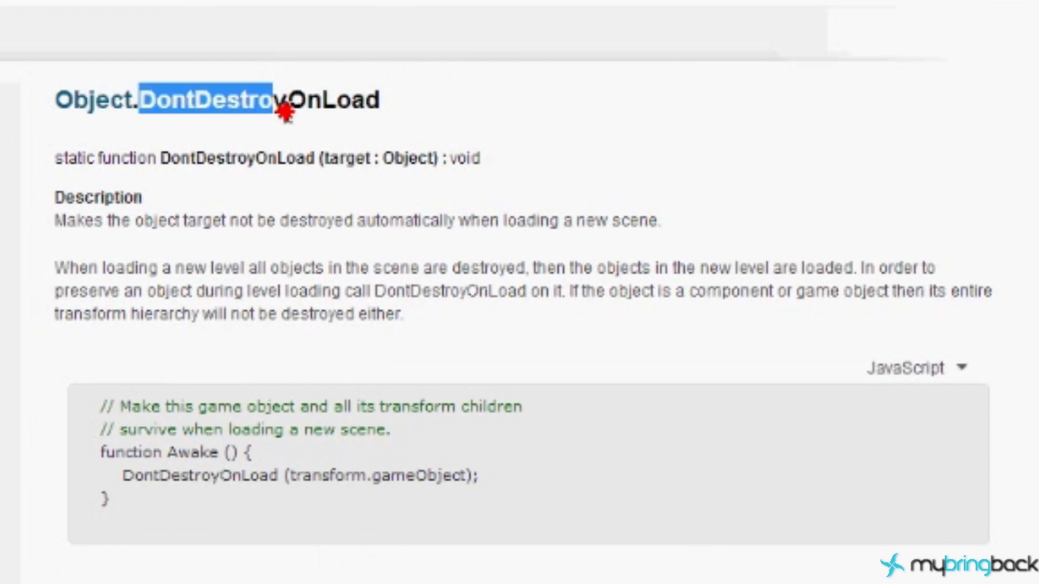
{"action": "left_click_drag", "start_coordinate": [285, 111], "coordinate": [403, 98]}
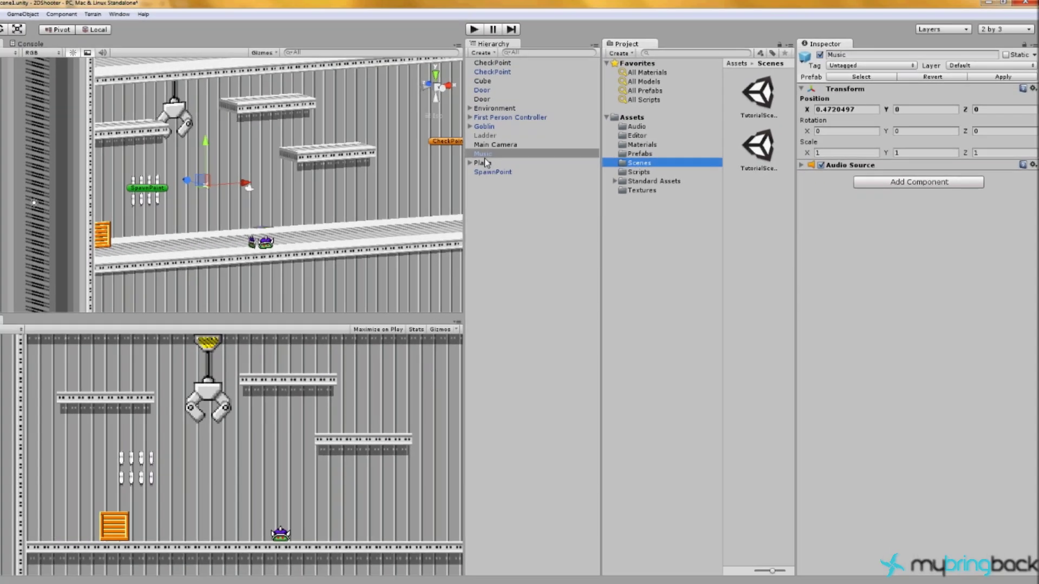
- Attach the BGMusic script from the Scripts folder to the Music object
{"action": "left_click", "coordinate": [427, 103]}
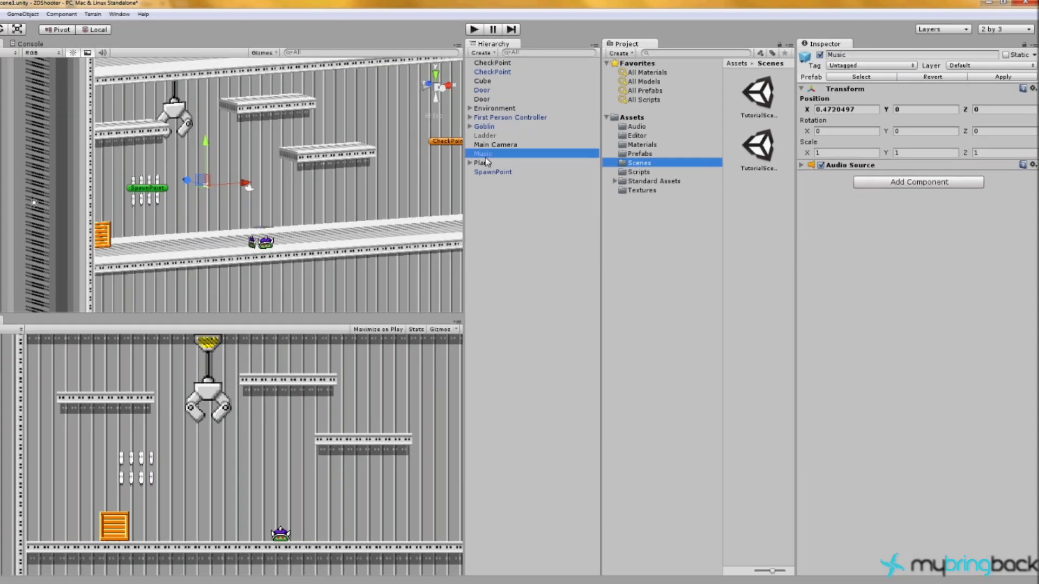
{"action": "left_click", "coordinate": [801, 165]}
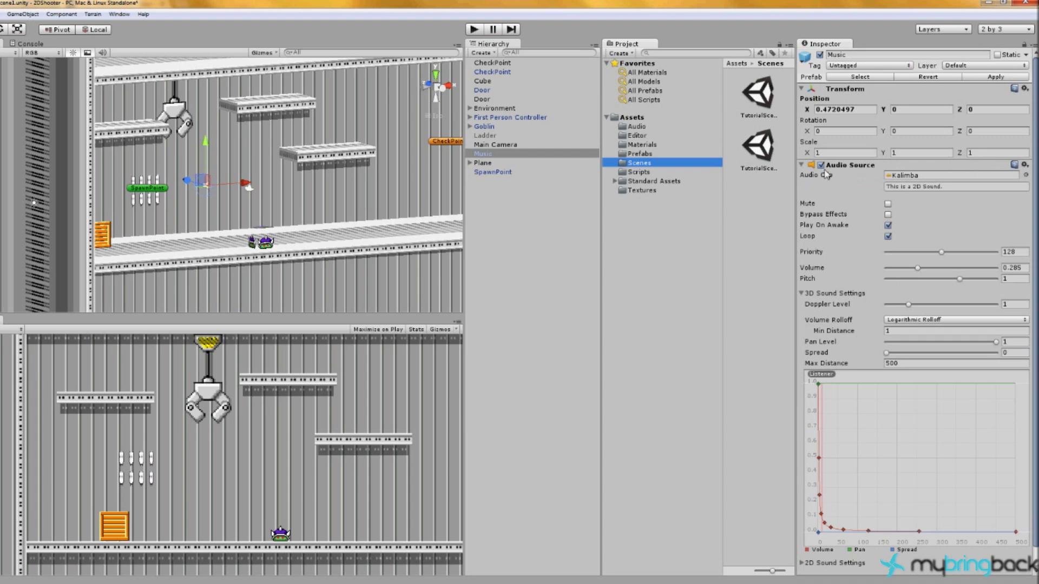
{"action": "left_click", "coordinate": [802, 167]}
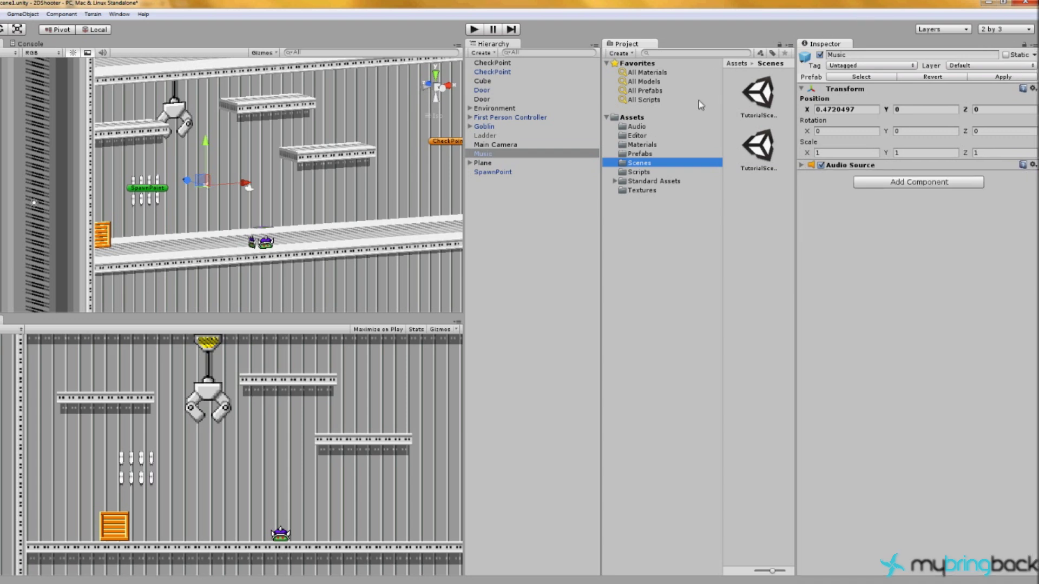
{"action": "left_click", "coordinate": [638, 172]}
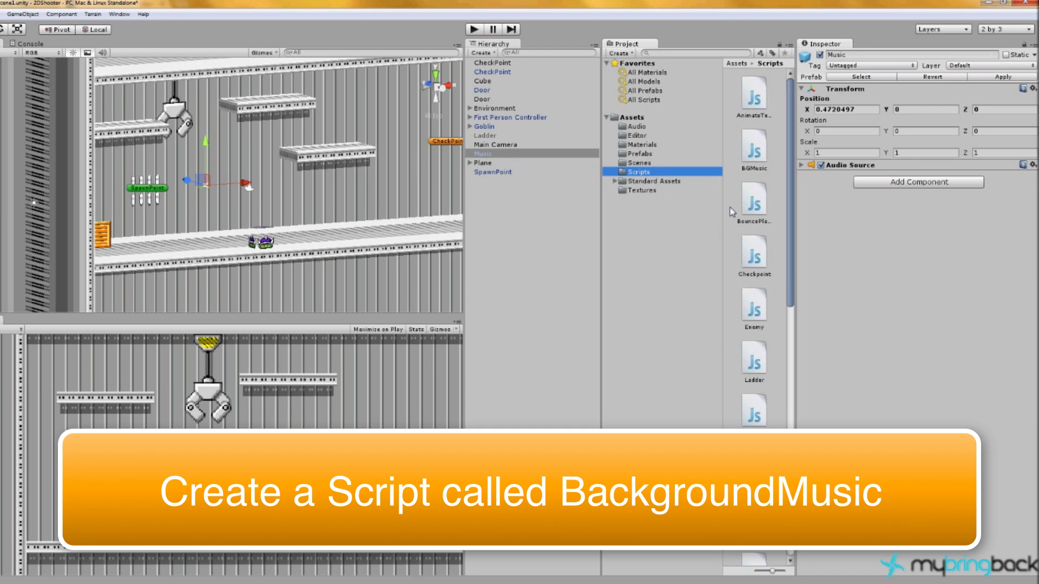
{"action": "left_click_drag", "start_coordinate": [753, 152], "coordinate": [838, 254]}
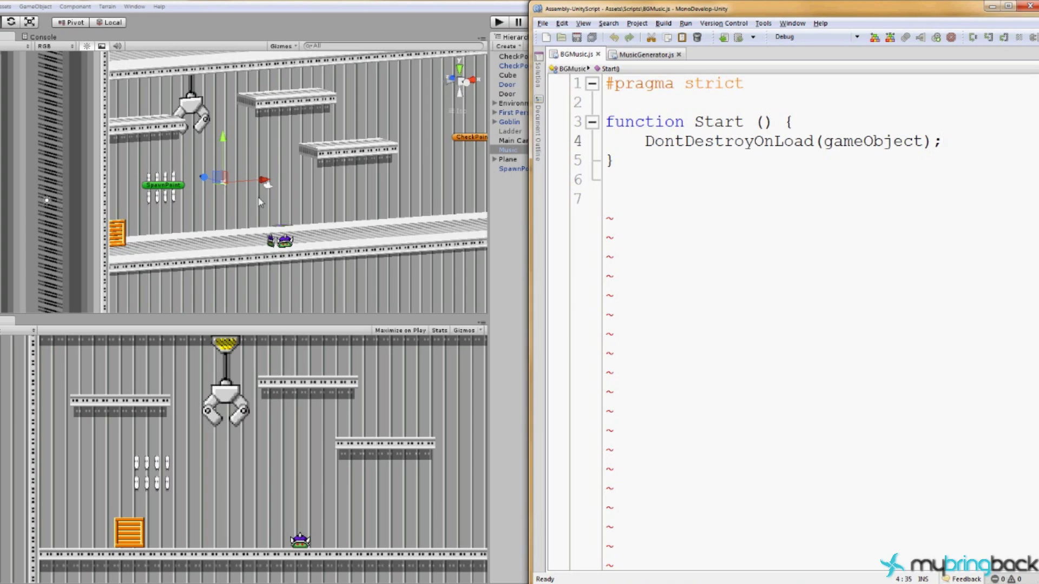
- Switch back from MonoDevelop to the Unity editor
{"action": "left_click", "coordinate": [479, 27]}
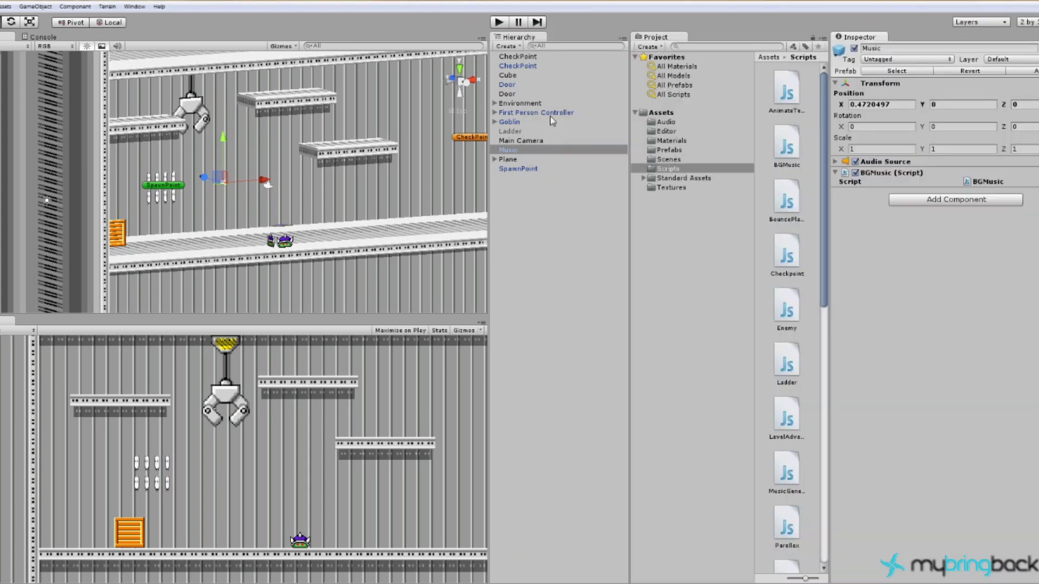
- Move the level's door left to X 8.17, near the player's start
{"action": "left_click", "coordinate": [391, 211]}
{"action": "scroll", "coordinate": [405, 209], "scroll_direction": "down", "scroll_amount": 2}
{"action": "scroll", "coordinate": [404, 210], "scroll_direction": "down", "scroll_amount": 3}
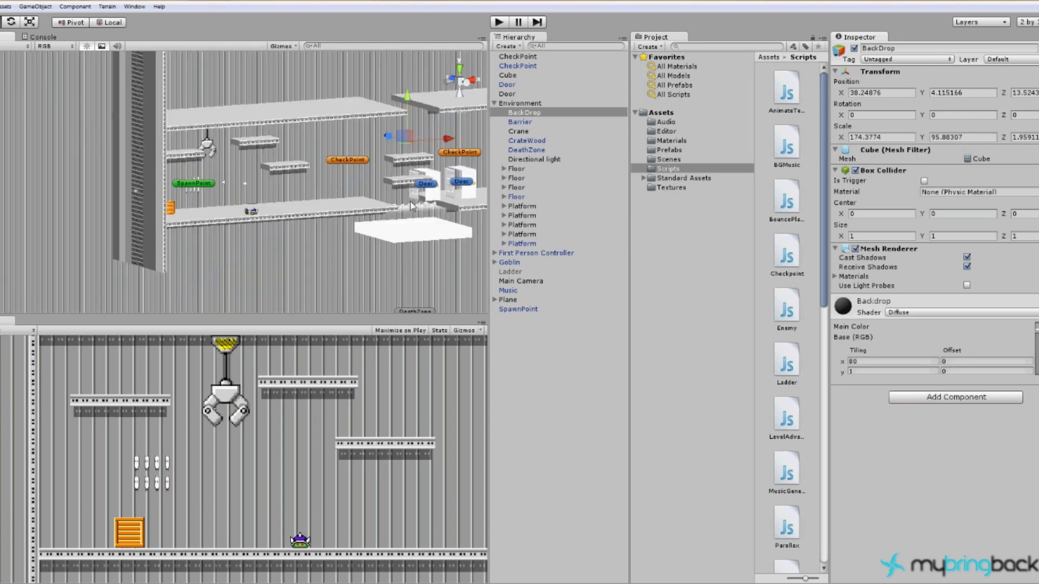
{"action": "left_click", "coordinate": [433, 193]}
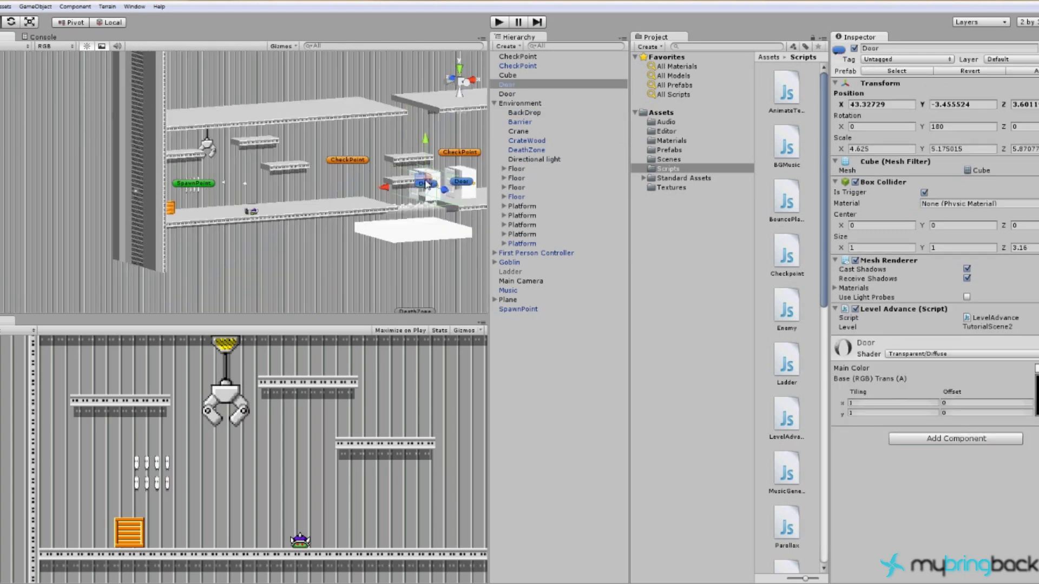
{"action": "left_click_drag", "start_coordinate": [388, 189], "coordinate": [279, 208]}
{"action": "left_click", "coordinate": [253, 211]}
{"action": "left_click", "coordinate": [231, 207]}
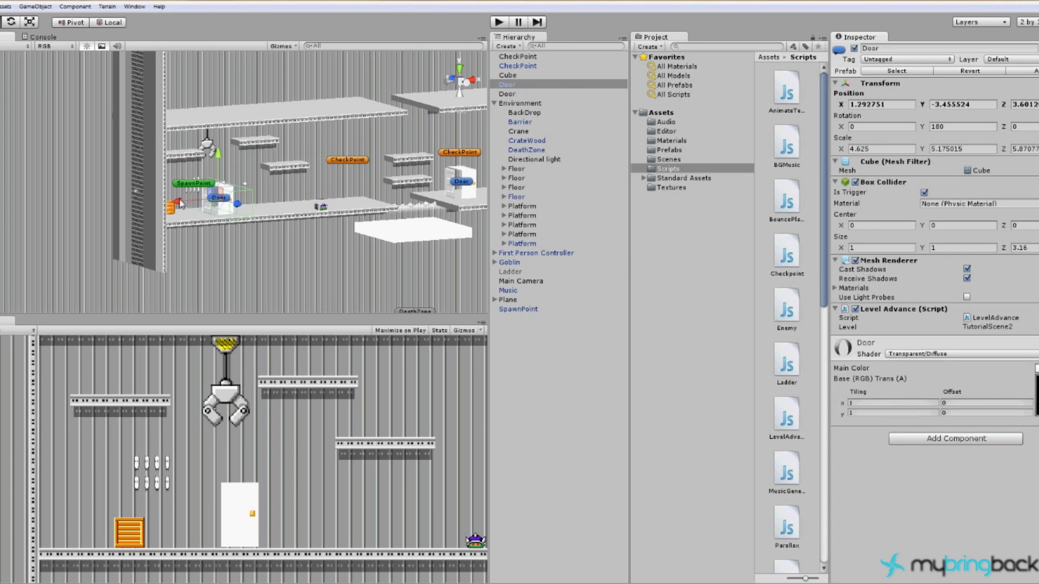
{"action": "left_click_drag", "start_coordinate": [183, 198], "coordinate": [214, 199]}
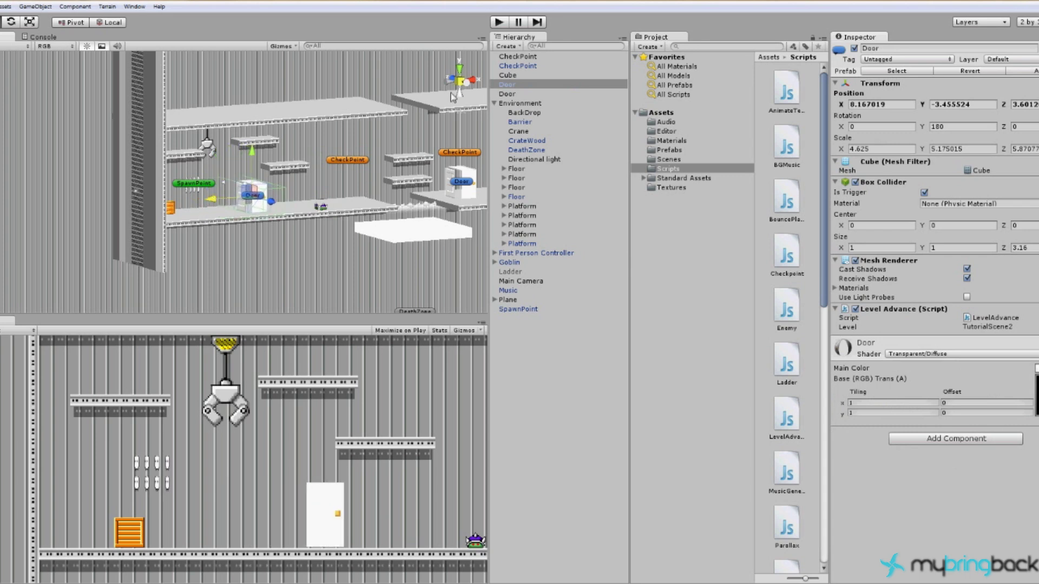
- Update the Music 1 prefab from the Music object with its BGMusic script
{"action": "left_click", "coordinate": [509, 291]}
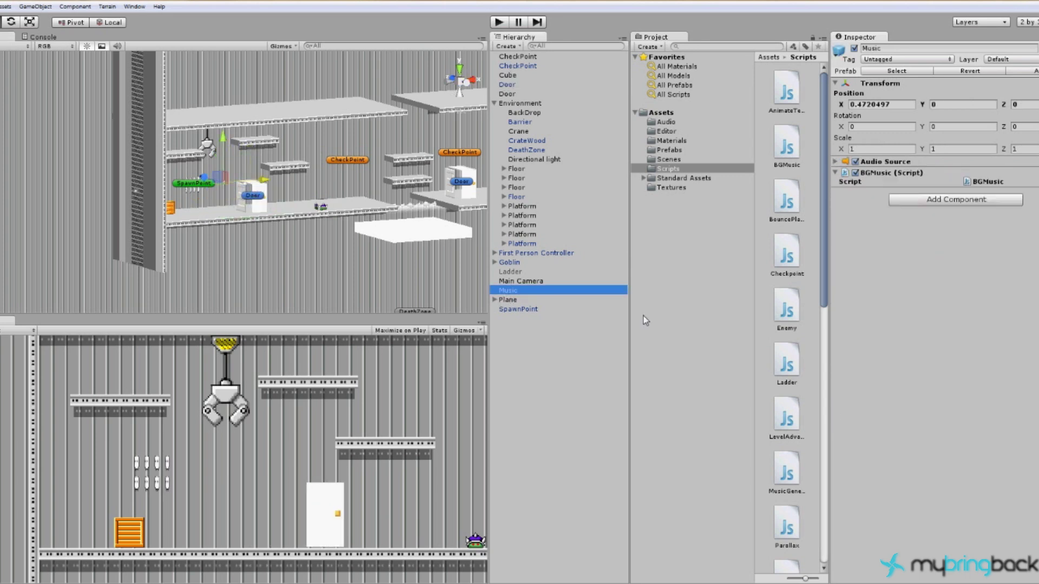
{"action": "left_click", "coordinate": [663, 150]}
{"action": "left_click_drag", "start_coordinate": [507, 292], "coordinate": [786, 530]}
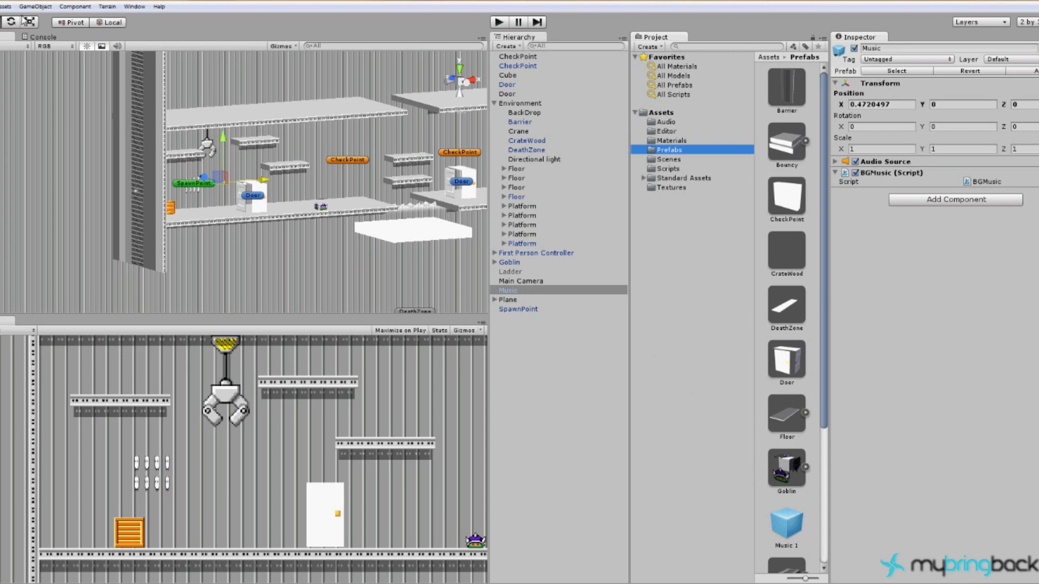
- Play-test by walking the player right through both doors back into the first level
{"action": "left_click", "coordinate": [498, 23]}
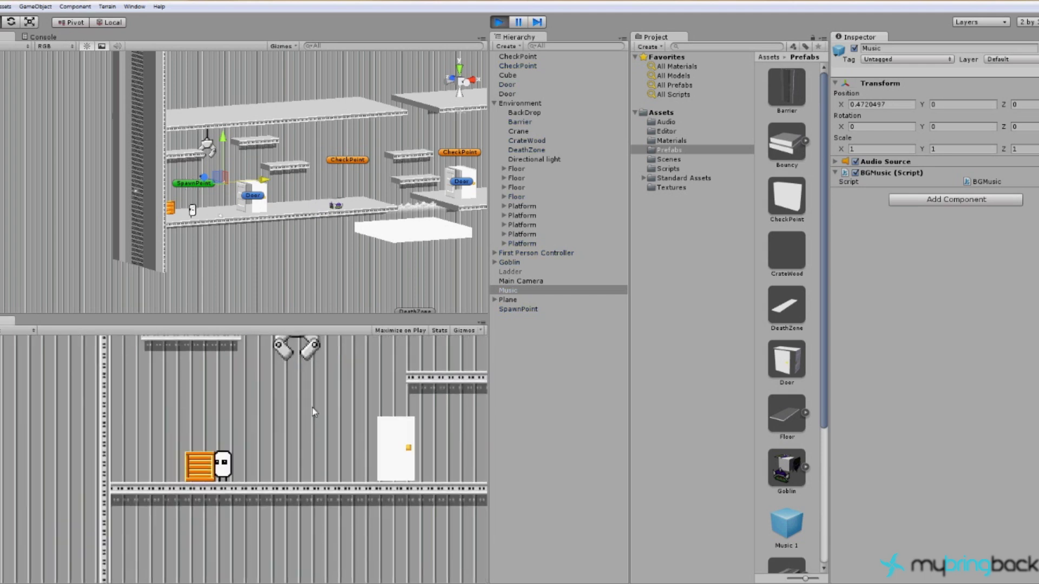
{"action": "key", "text": "Right"}
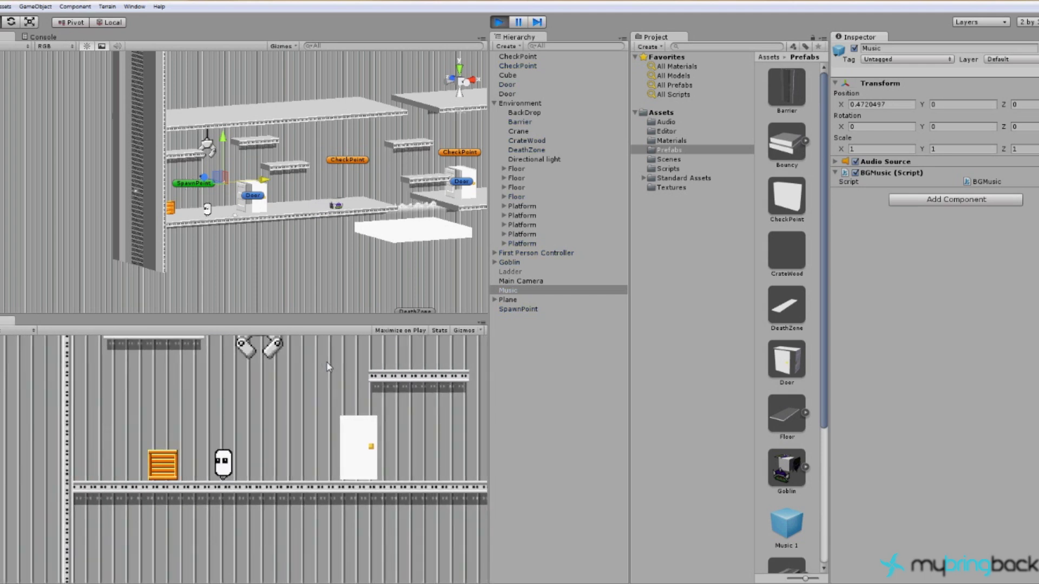
{"action": "key", "text": "Right"}
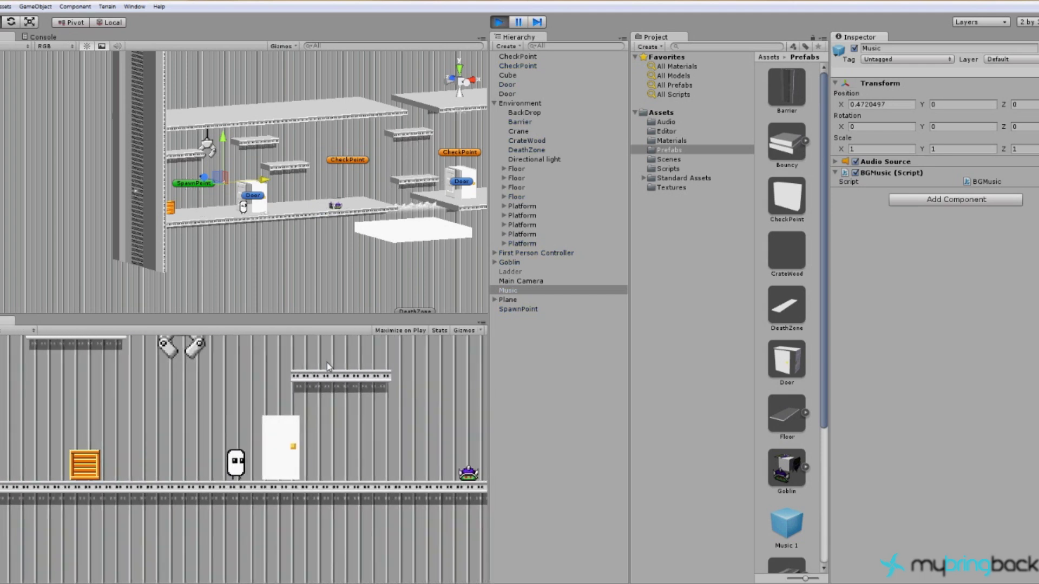
{"action": "key", "text": "Right"}
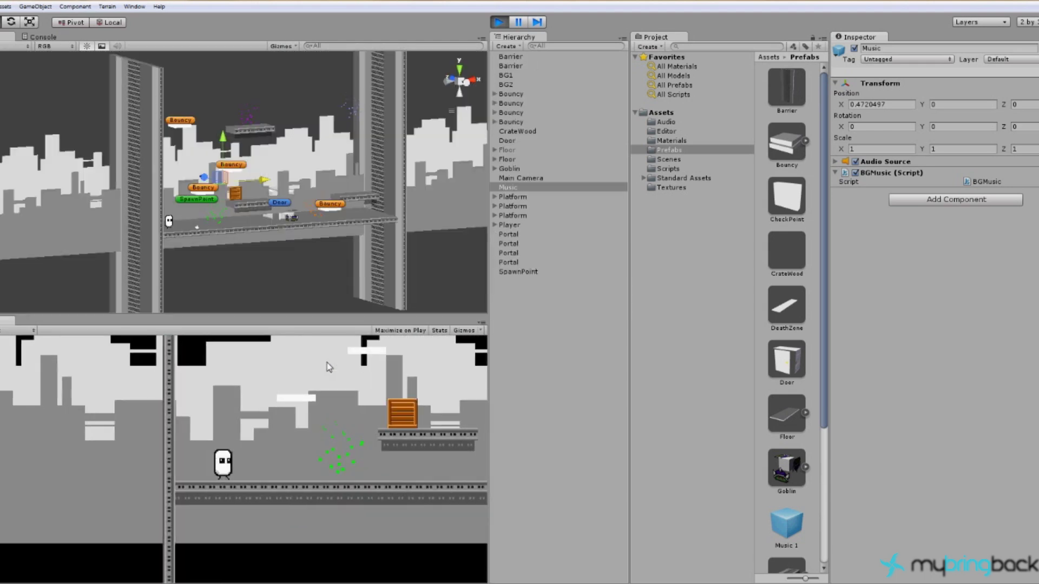
{"action": "key", "text": "Right"}
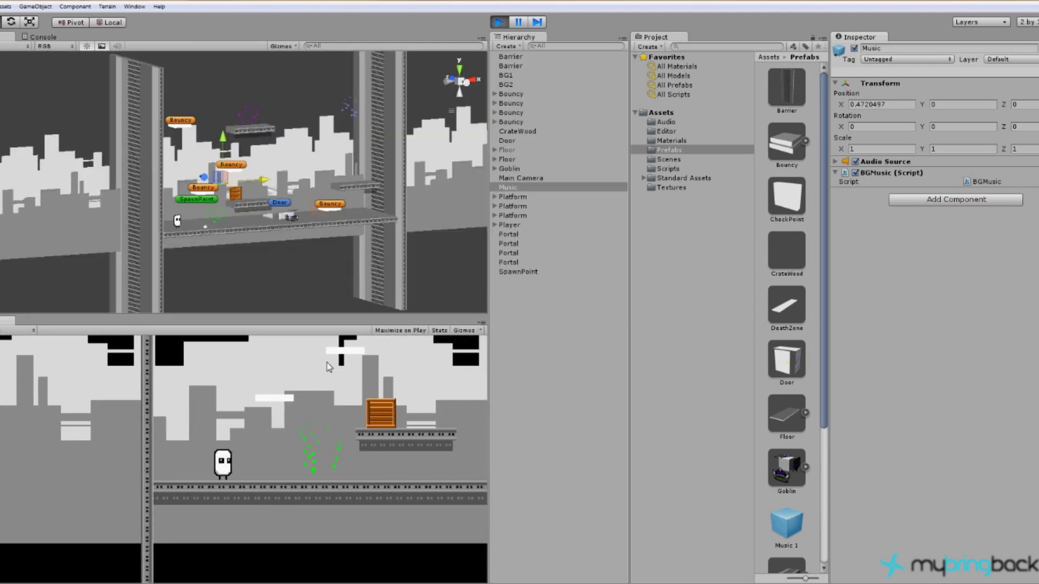
{"action": "key", "text": "Right"}
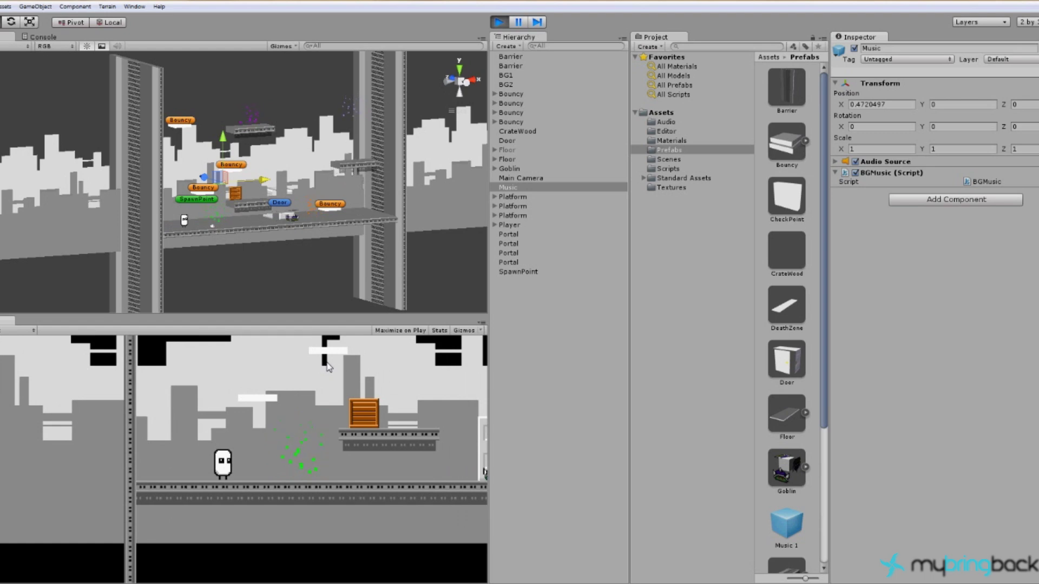
{"action": "key", "text": "Right"}
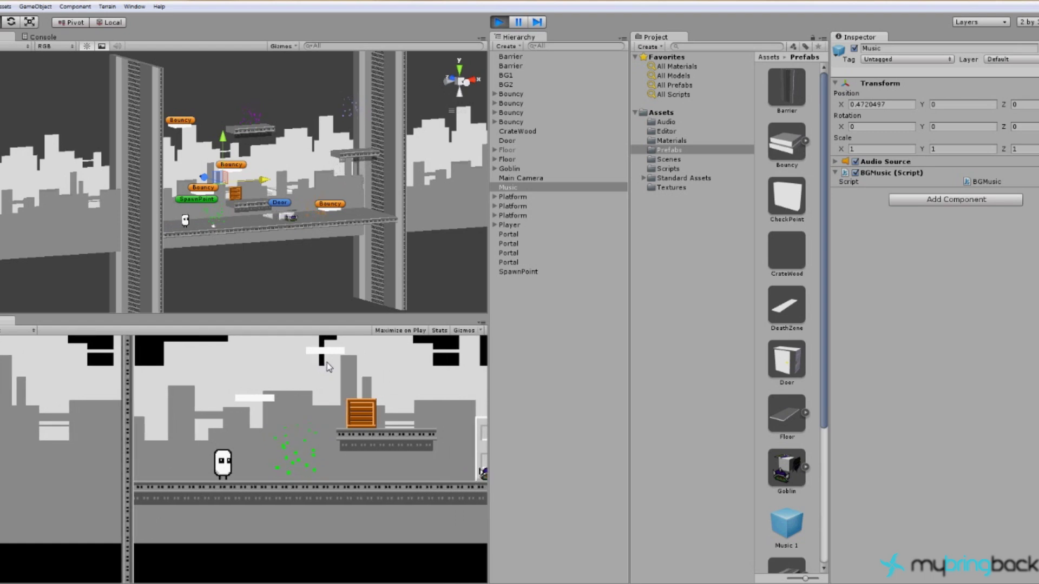
{"action": "key", "text": "Right"}
{"action": "key", "text": "Right"}
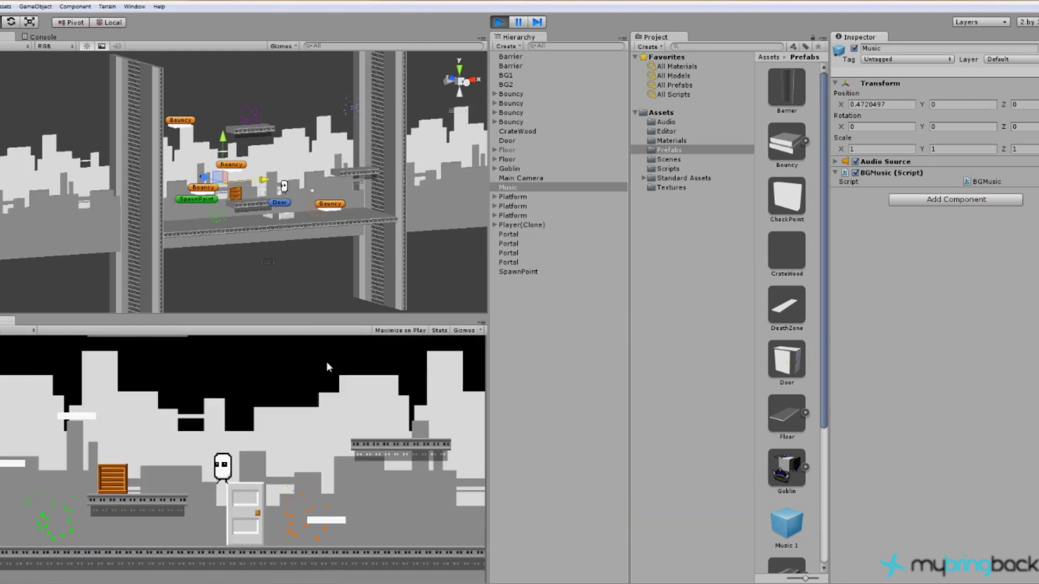
{"action": "key", "text": "Right"}
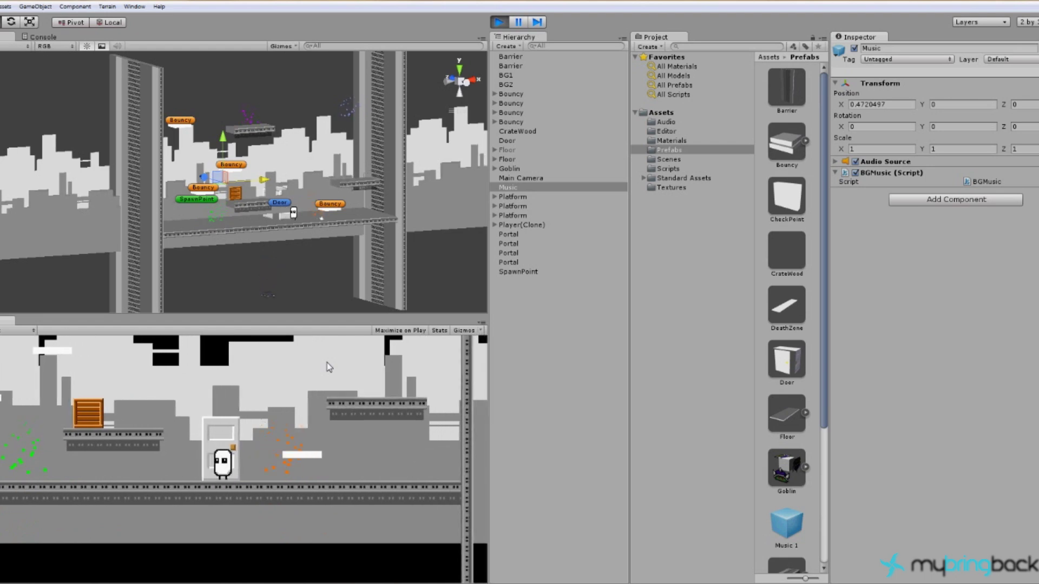
{"action": "key", "text": "Up"}
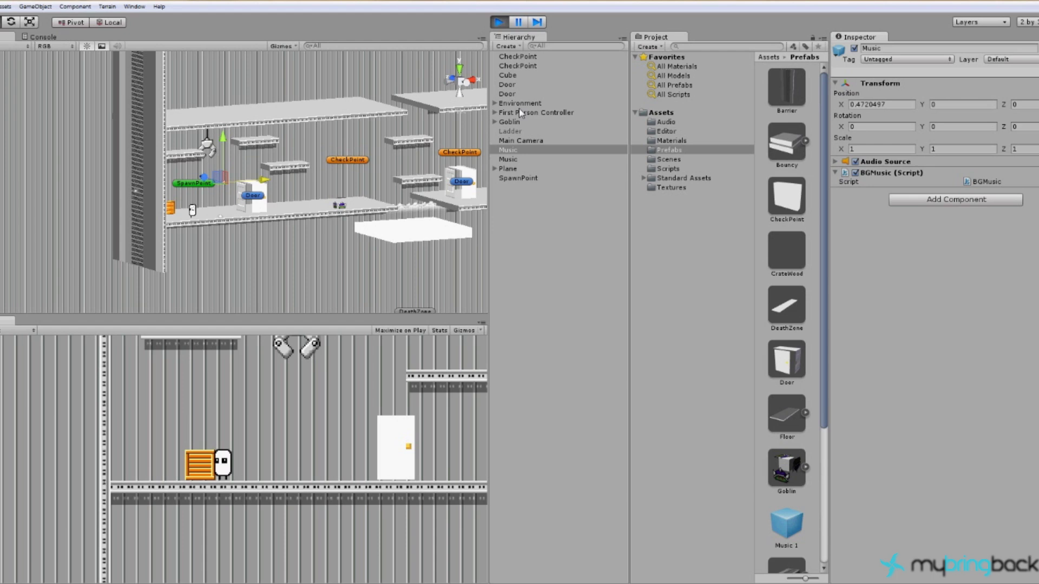
- Stop play mode, delete Music from the scene, then select Music 1 and Main Camera
{"action": "left_click", "coordinate": [513, 159]}
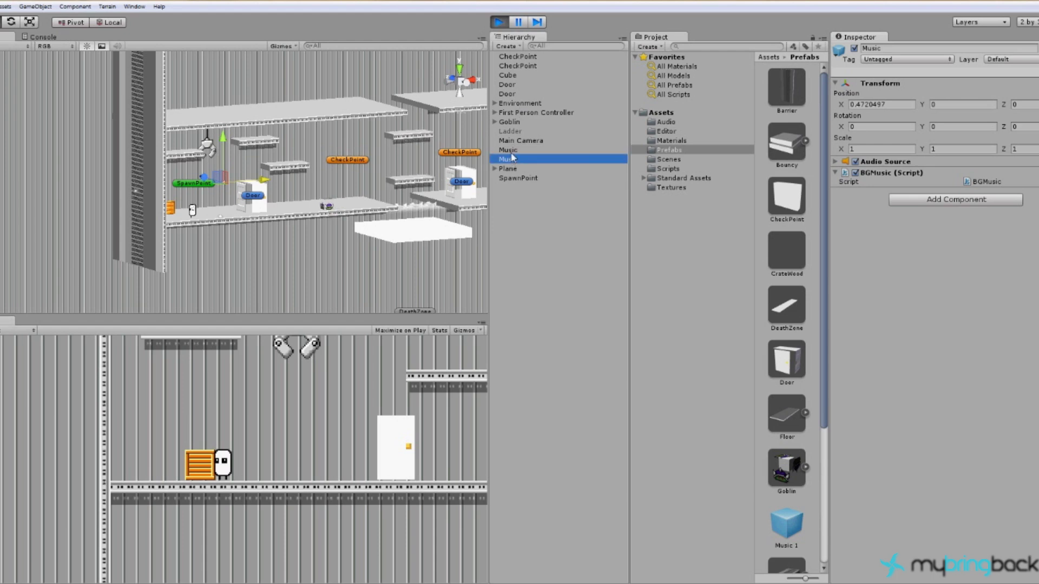
{"action": "left_click", "coordinate": [499, 22]}
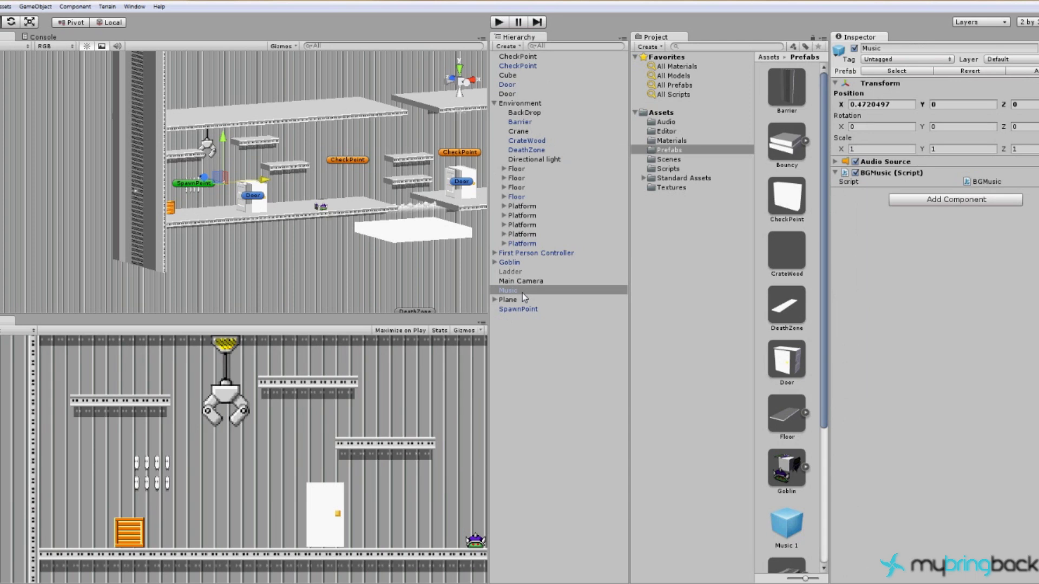
{"action": "left_click", "coordinate": [522, 292]}
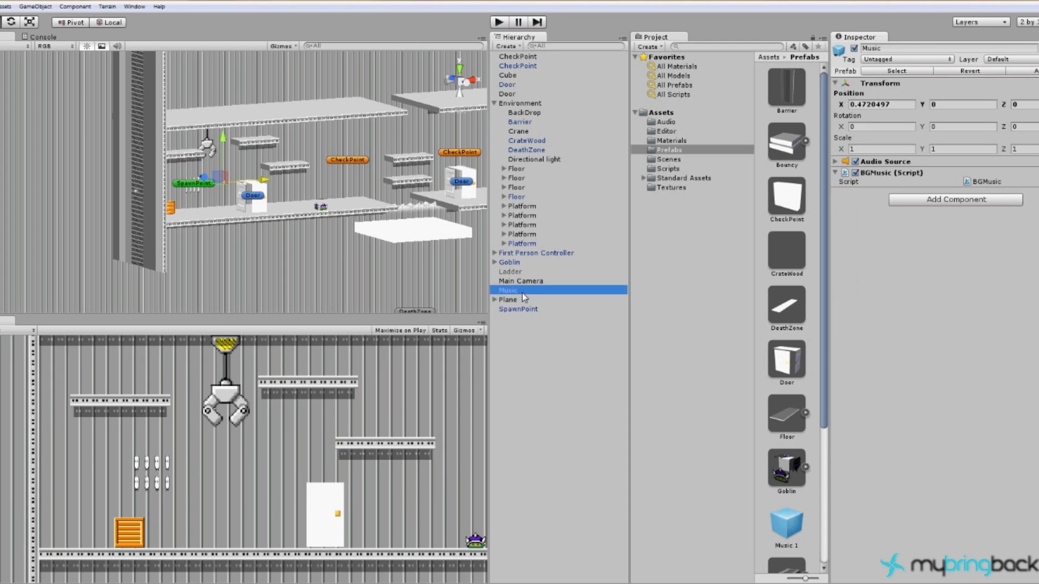
{"action": "key", "text": "Delete"}
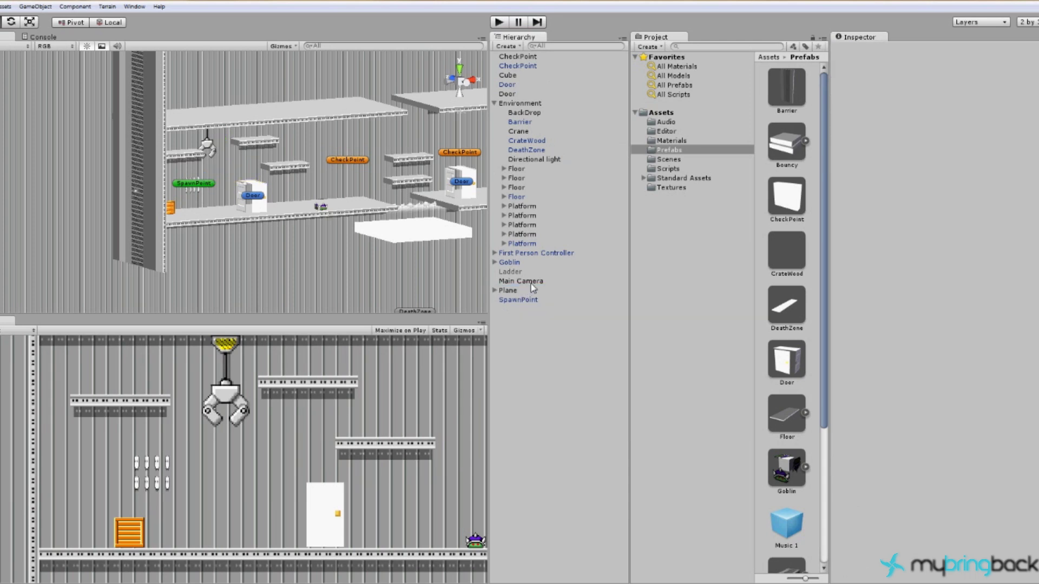
{"action": "left_click", "coordinate": [787, 523]}
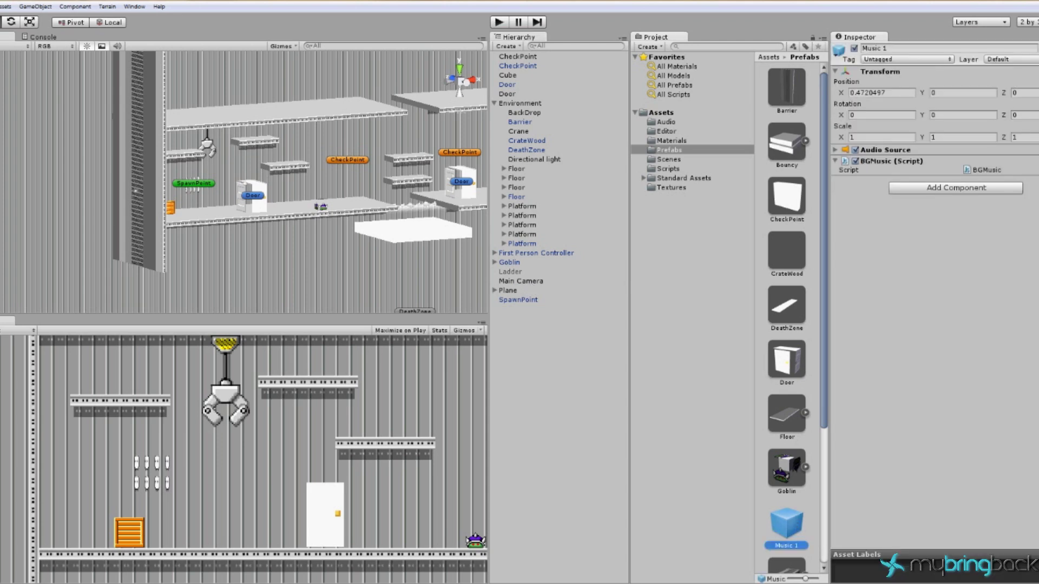
{"action": "left_click", "coordinate": [524, 282]}
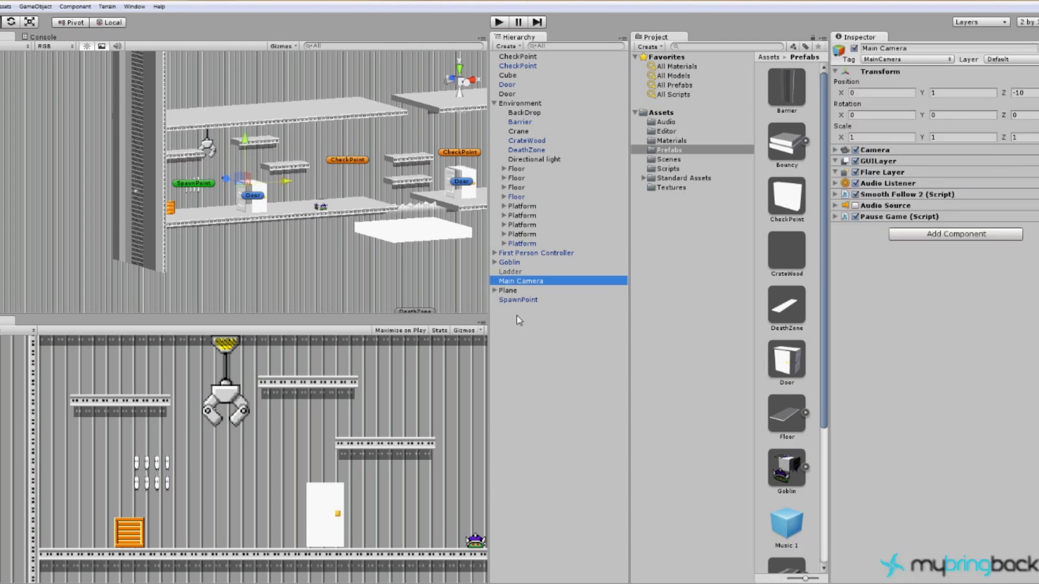
- Tag the Music 1 prefab GameController and bring up MusicGenerator.js in MonoDevelop
{"action": "left_click", "coordinate": [788, 526]}
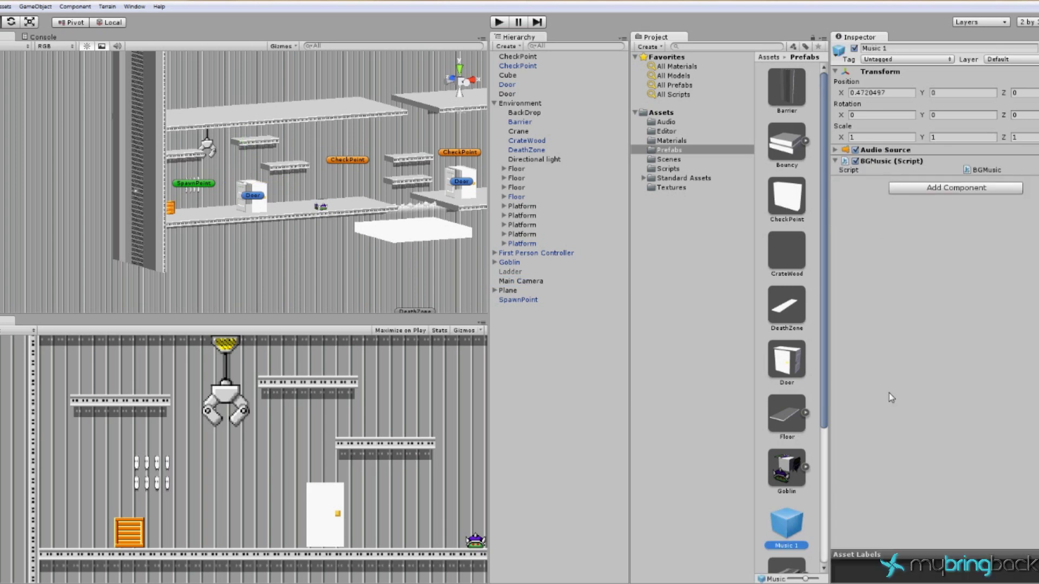
{"action": "left_click", "coordinate": [883, 61]}
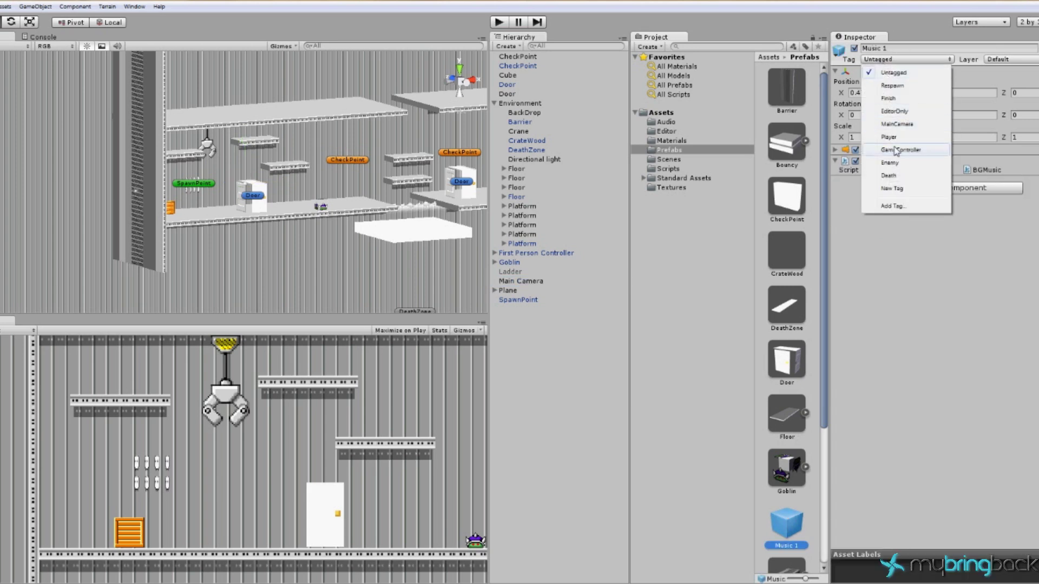
{"action": "left_click", "coordinate": [907, 150]}
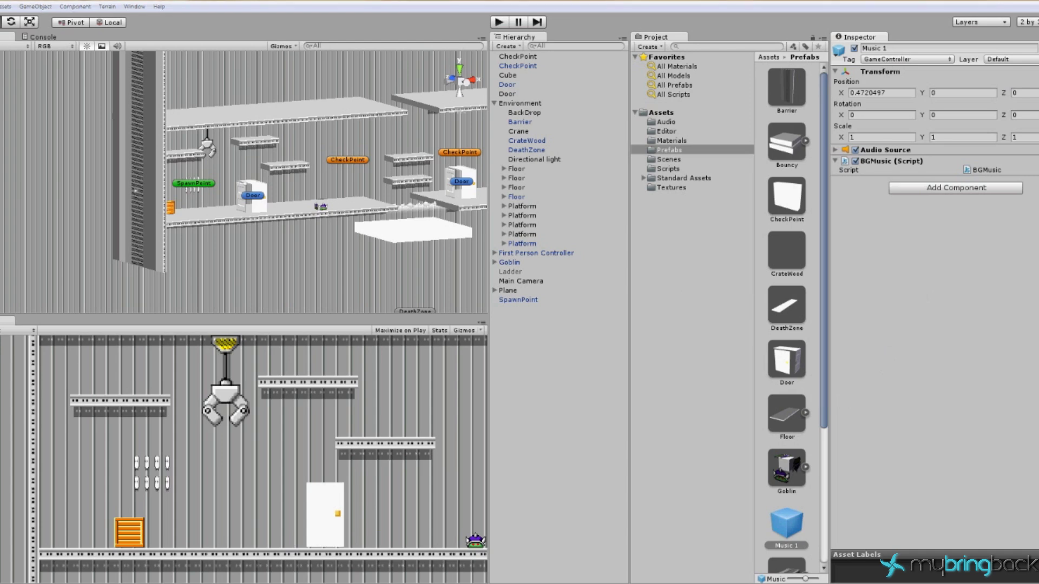
{"action": "key", "text": "alt+Tab"}
{"action": "left_click", "coordinate": [643, 55]}
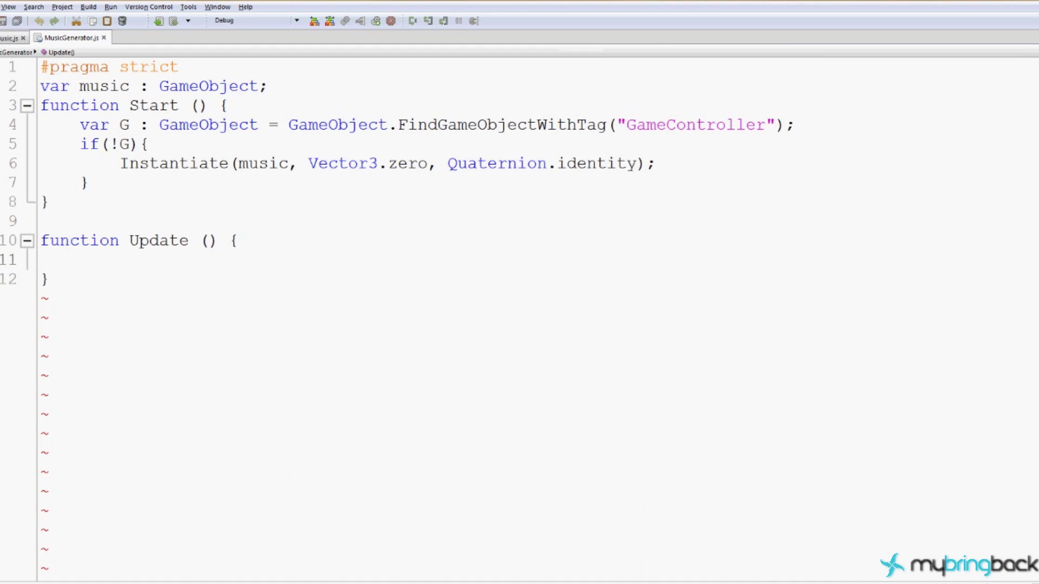
- Review the music variable and the if(!G) spawn check, then delete the empty Update function
{"action": "left_click_drag", "start_coordinate": [43, 86], "coordinate": [270, 86]}
{"action": "left_click", "coordinate": [269, 86]}
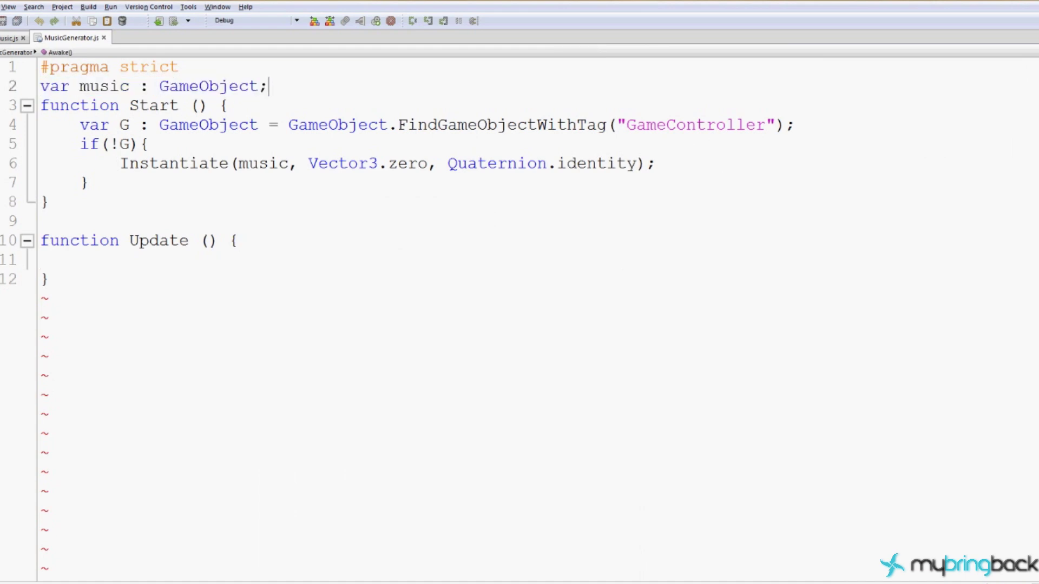
{"action": "left_click", "coordinate": [128, 86]}
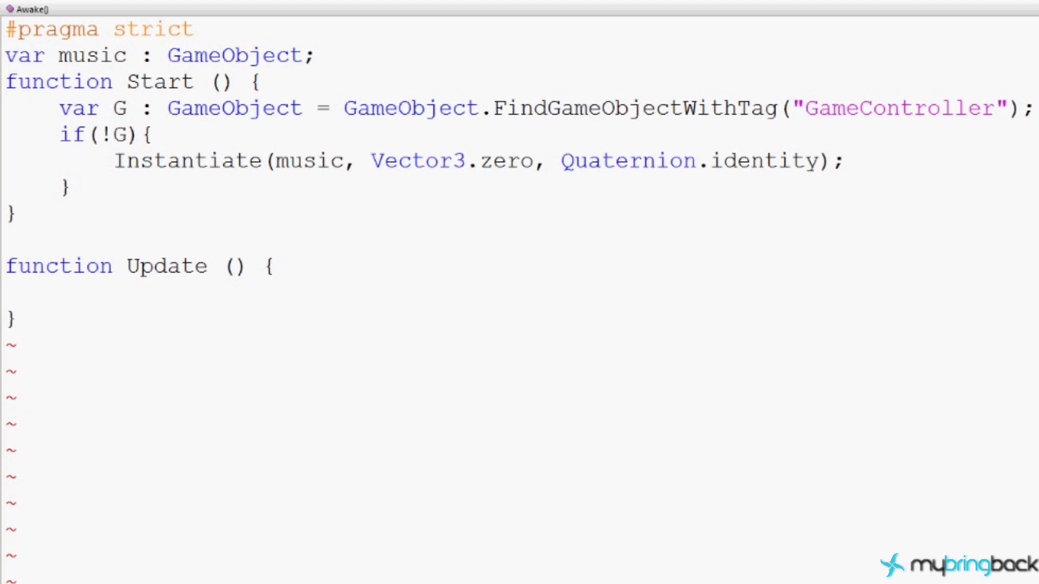
{"action": "left_click_drag", "start_coordinate": [100, 134], "coordinate": [127, 134]}
{"action": "double_click", "coordinate": [119, 107]}
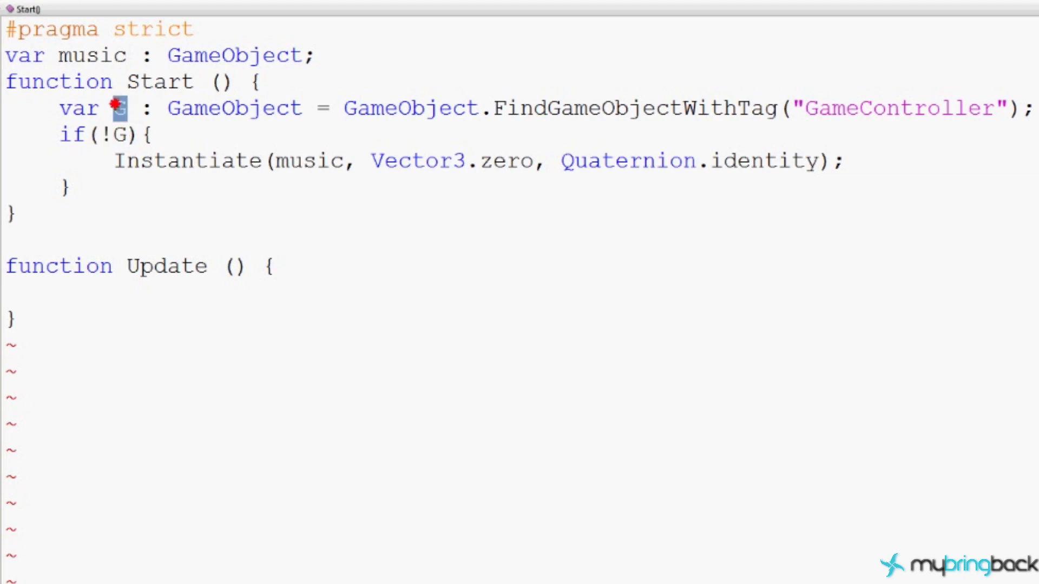
{"action": "double_click", "coordinate": [120, 134]}
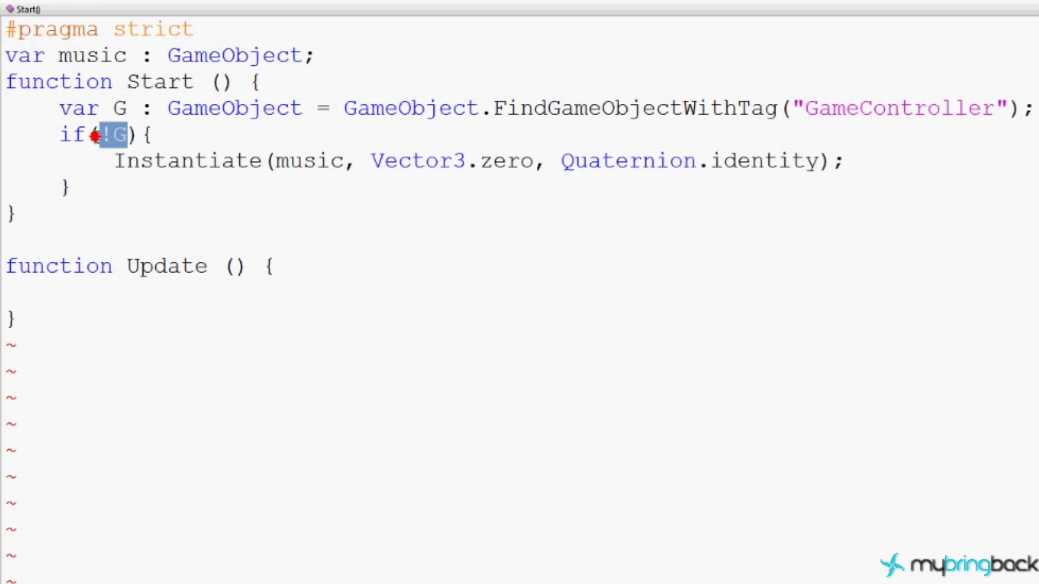
{"action": "left_click", "coordinate": [124, 161]}
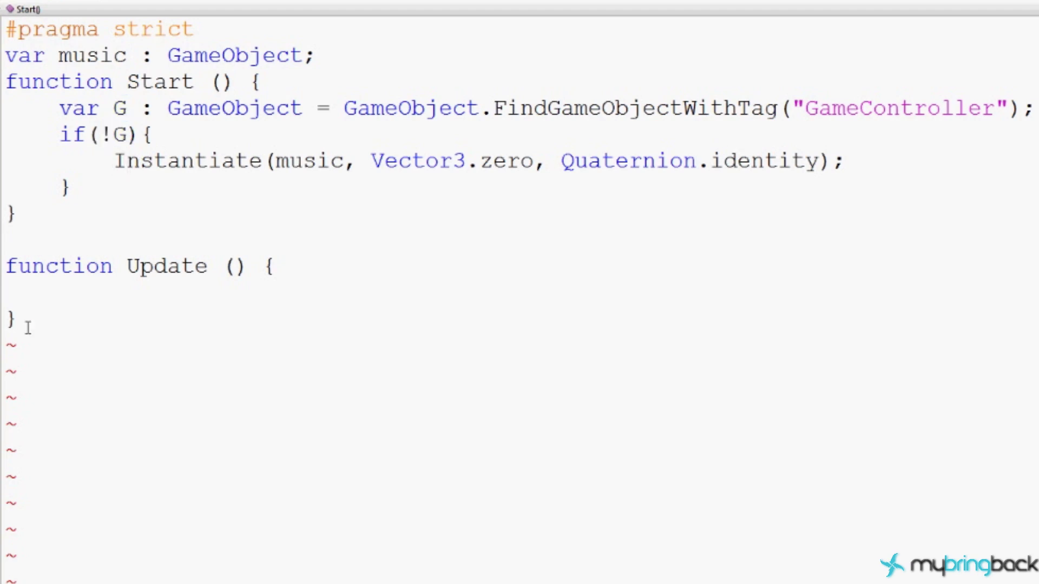
{"action": "left_click_drag", "start_coordinate": [27, 325], "coordinate": [11, 238]}
{"action": "key", "text": "Delete"}
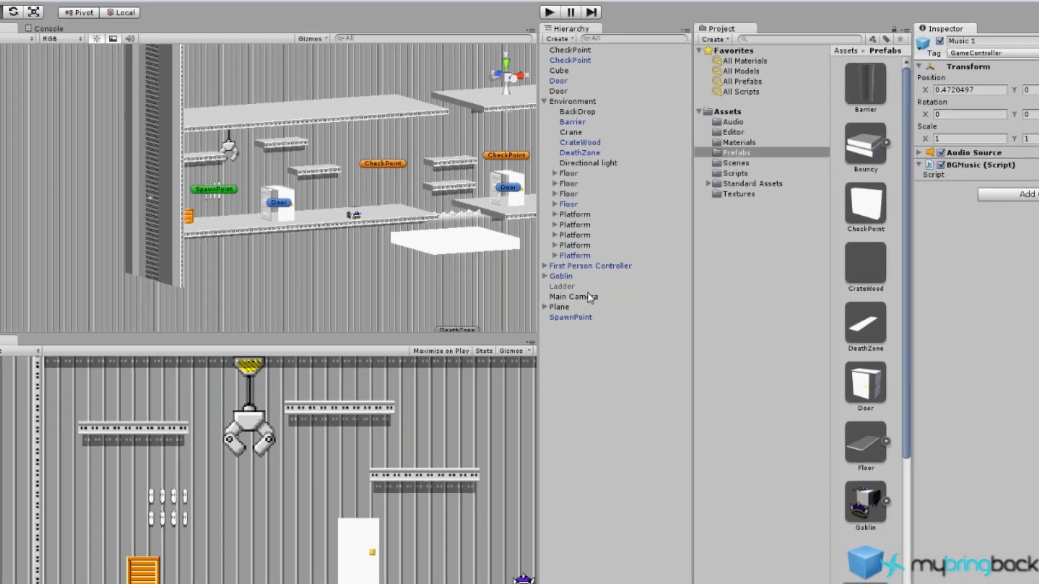
- Attach the MusicGenerator script to Main Camera and set its Music field to the Music 1 prefab
{"action": "left_click", "coordinate": [588, 296]}
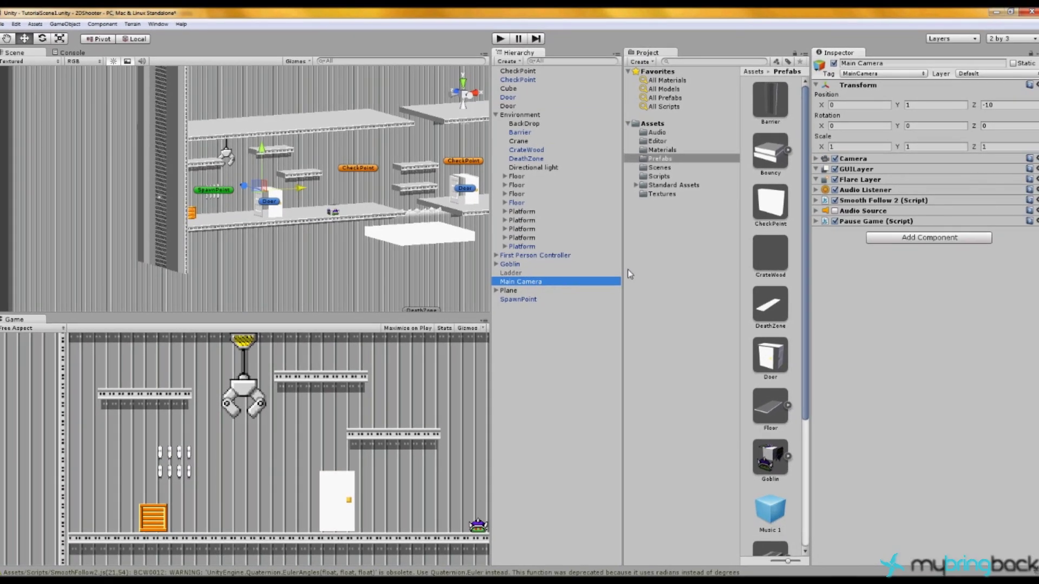
{"action": "left_click", "coordinate": [658, 177]}
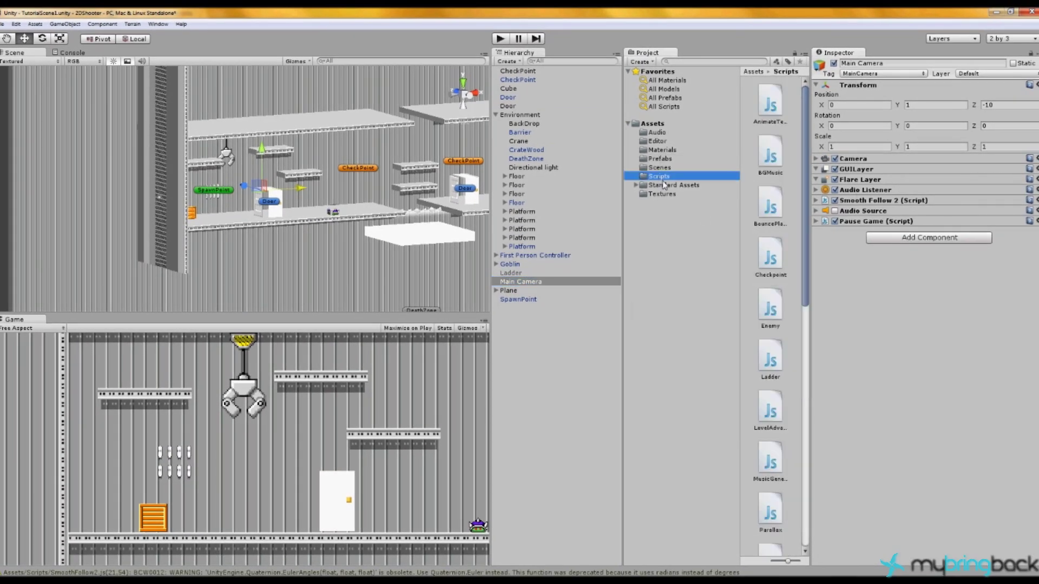
{"action": "left_click_drag", "start_coordinate": [771, 460], "coordinate": [856, 409]}
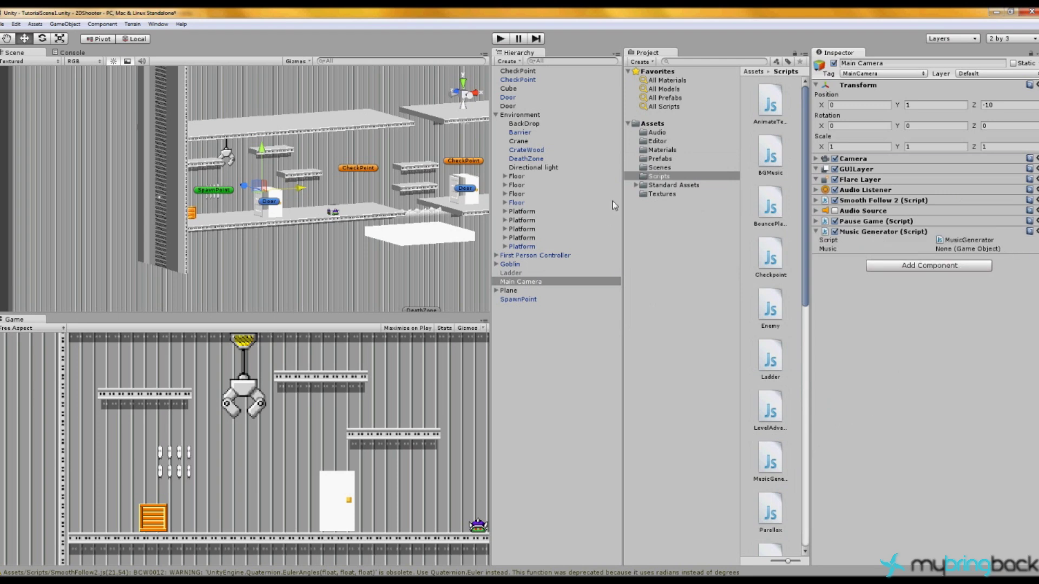
{"action": "left_click", "coordinate": [658, 159]}
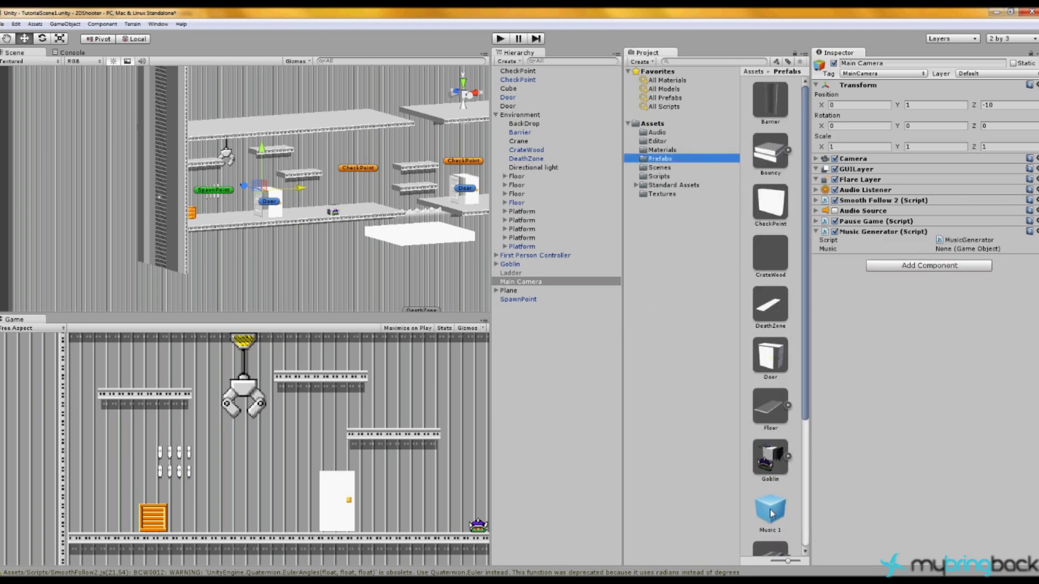
{"action": "left_click_drag", "start_coordinate": [771, 514], "coordinate": [965, 254]}
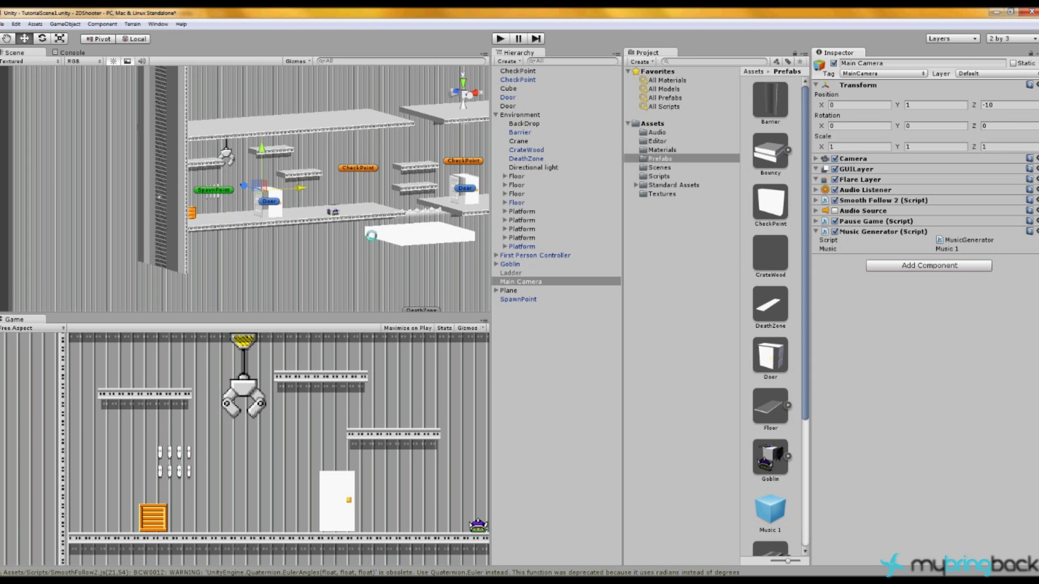
- Open TutorialScene2 and move the Goblin further right along the platform
{"action": "left_click", "coordinate": [659, 168]}
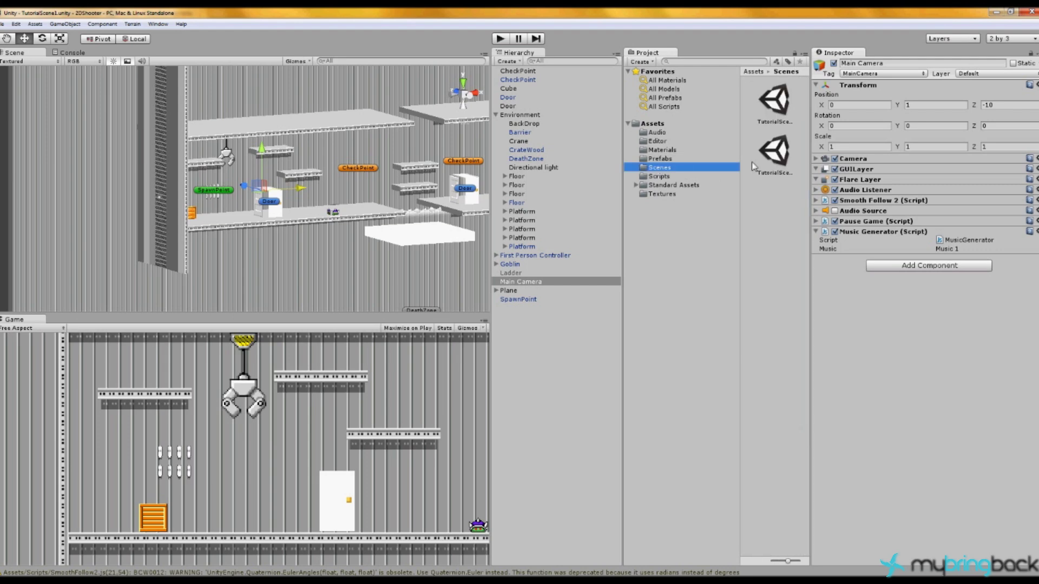
{"action": "double_click", "coordinate": [774, 152]}
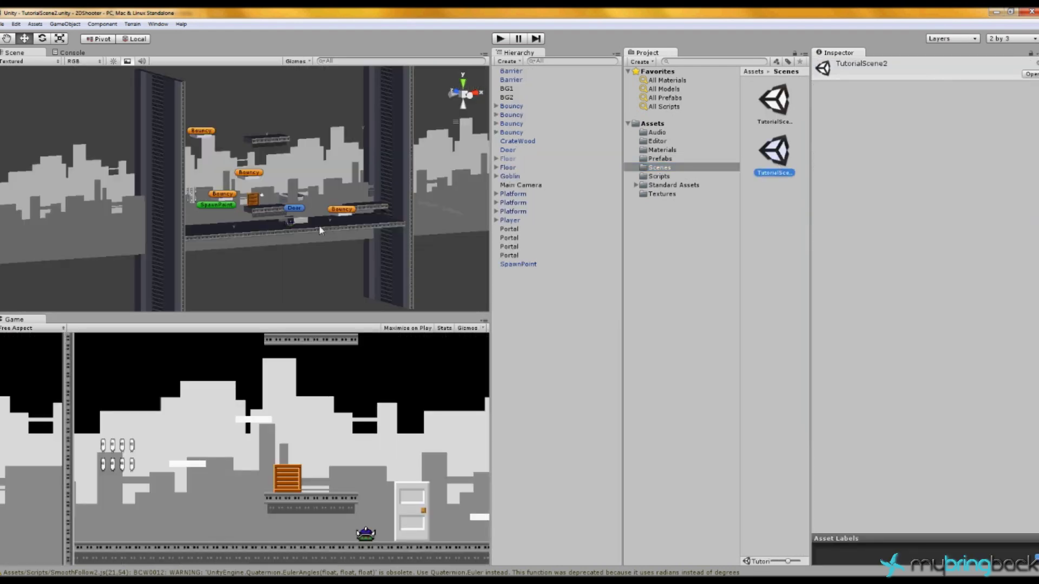
{"action": "scroll", "coordinate": [319, 230], "scroll_direction": "up", "scroll_amount": 2}
{"action": "left_click", "coordinate": [299, 229]}
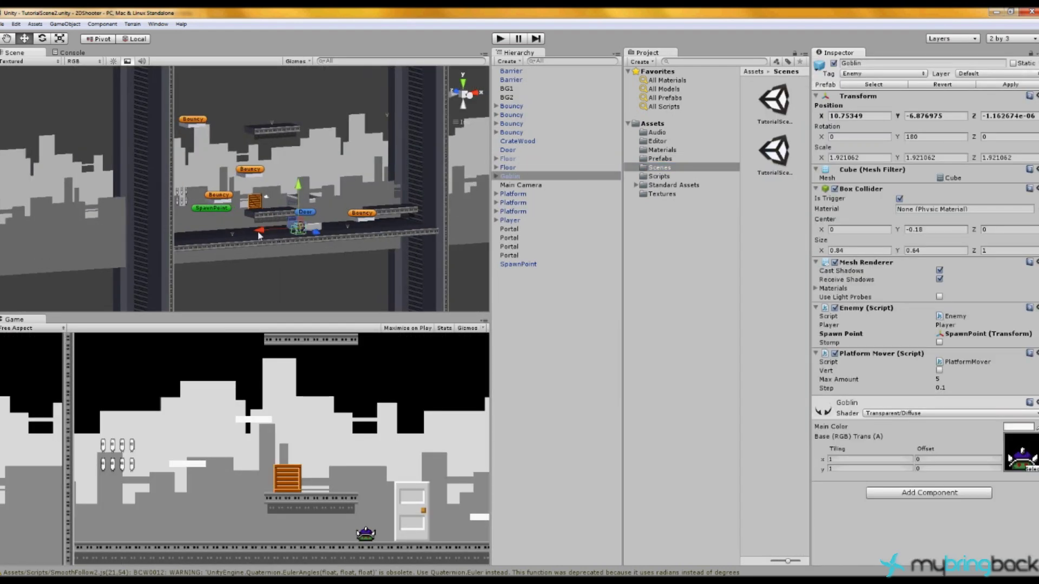
{"action": "left_click_drag", "start_coordinate": [258, 234], "coordinate": [354, 231]}
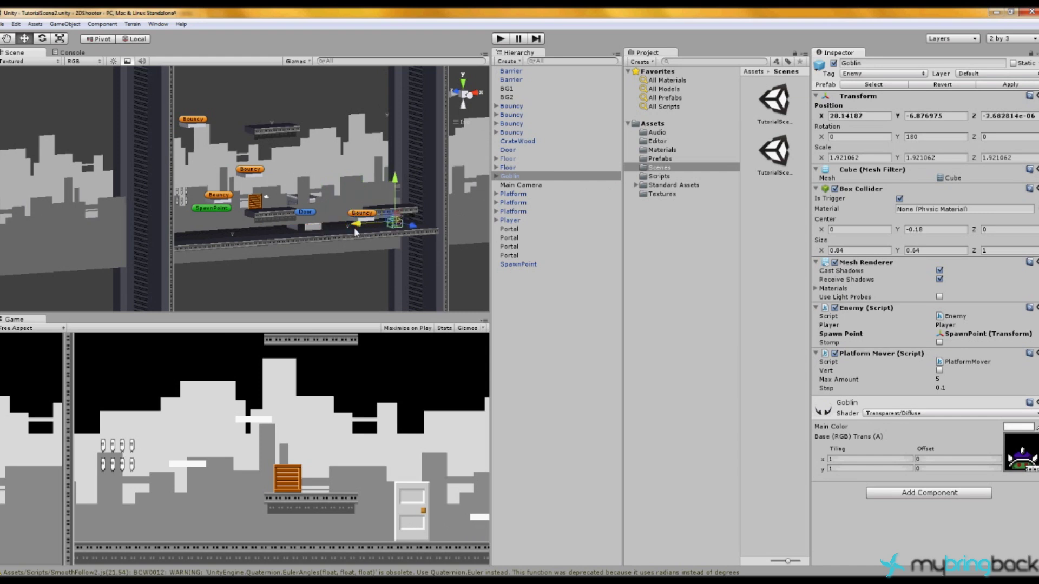
- Move the Door left near the spawn point and a Portal right, then reopen TutorialScene1
{"action": "left_click", "coordinate": [311, 229]}
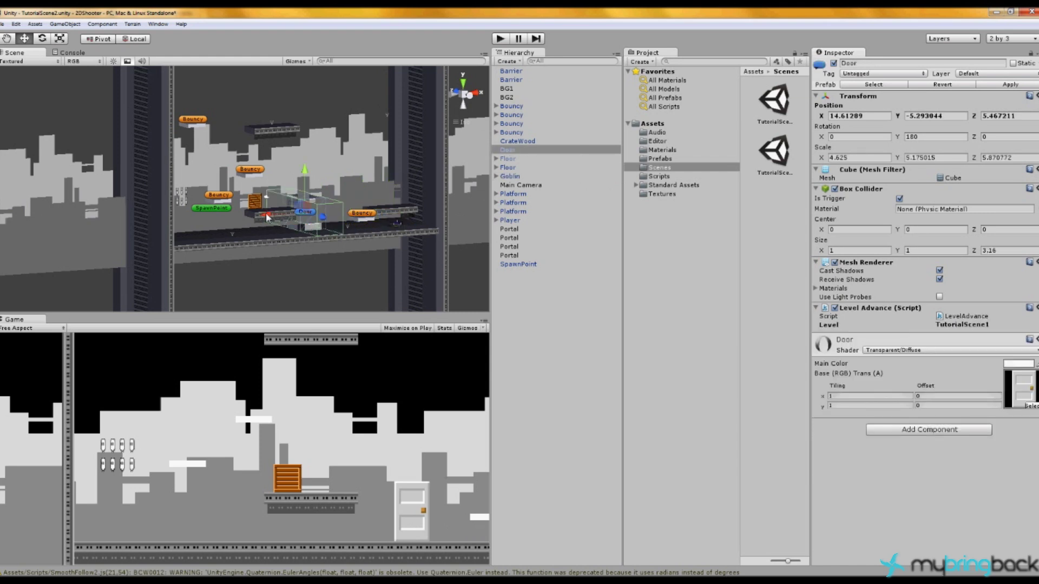
{"action": "left_click_drag", "start_coordinate": [265, 216], "coordinate": [182, 221]}
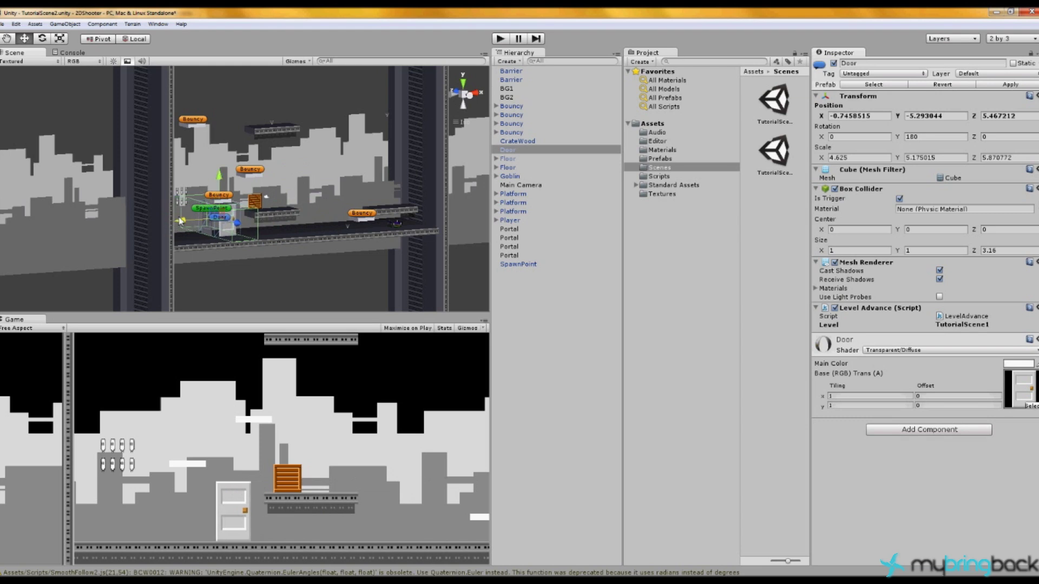
{"action": "left_click", "coordinate": [509, 229]}
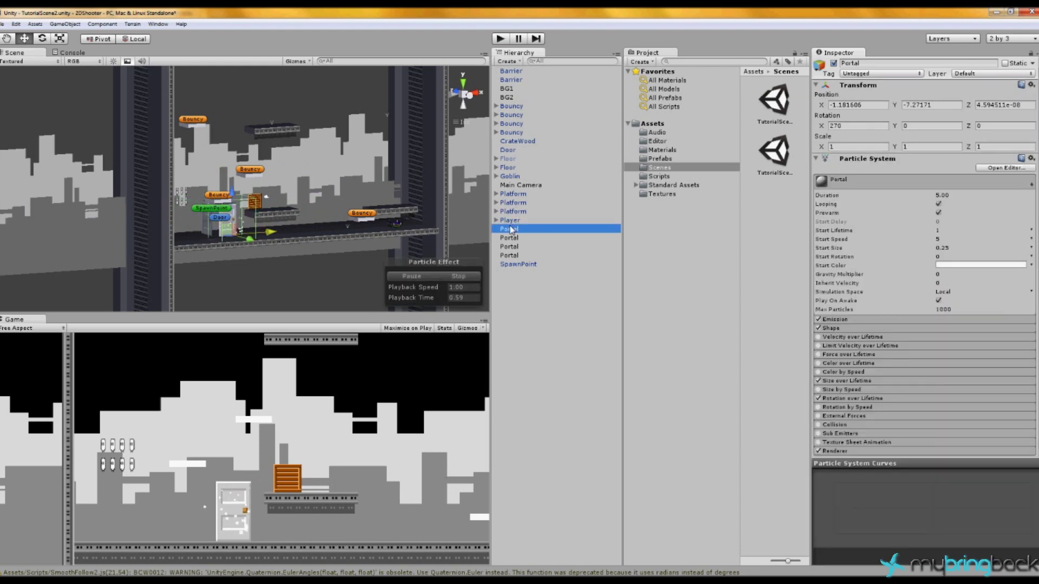
{"action": "left_click", "coordinate": [273, 236]}
{"action": "left_click_drag", "start_coordinate": [274, 236], "coordinate": [358, 233]}
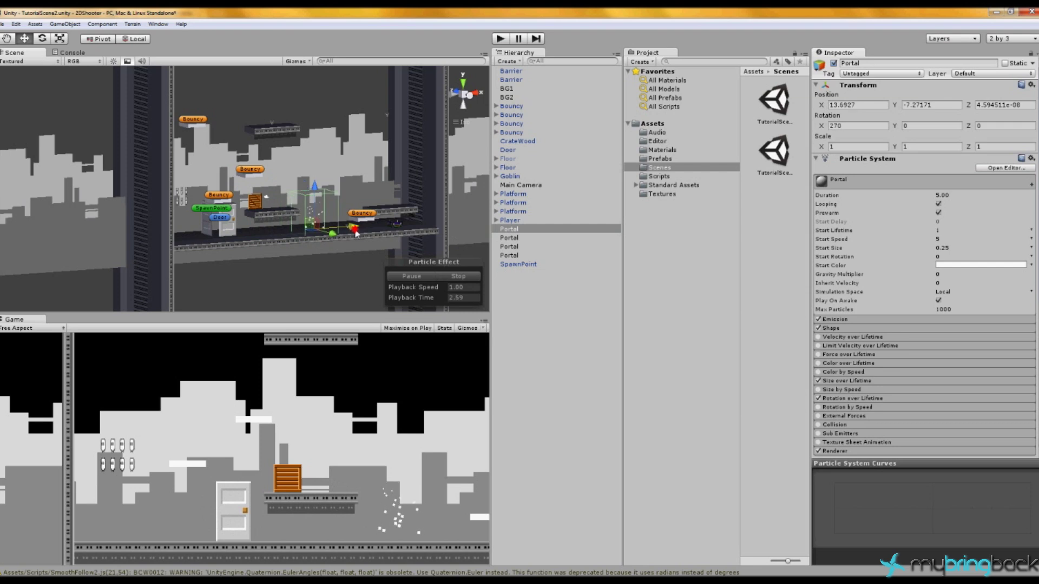
{"action": "left_click", "coordinate": [229, 232]}
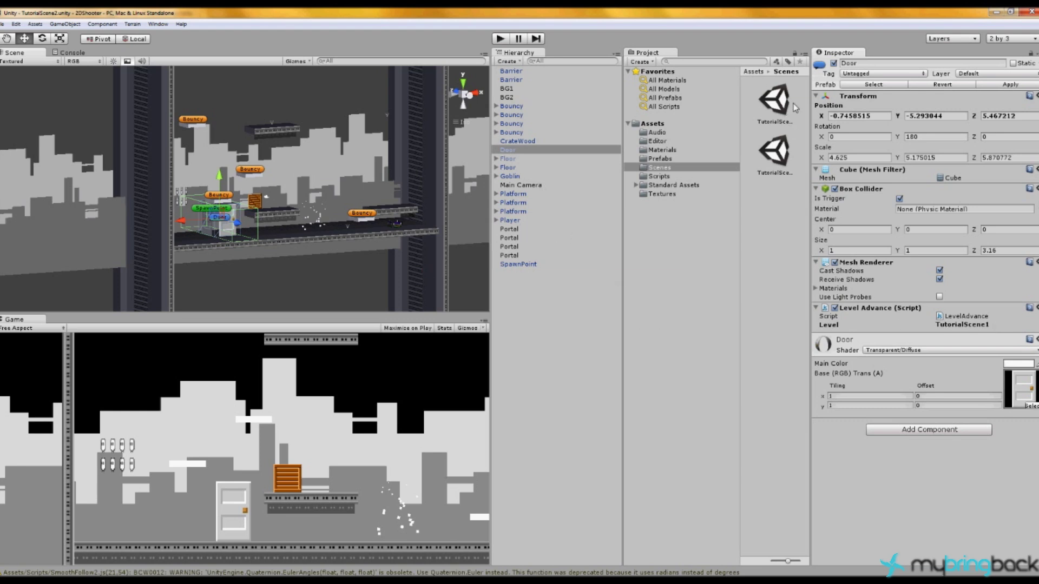
{"action": "double_click", "coordinate": [785, 111]}
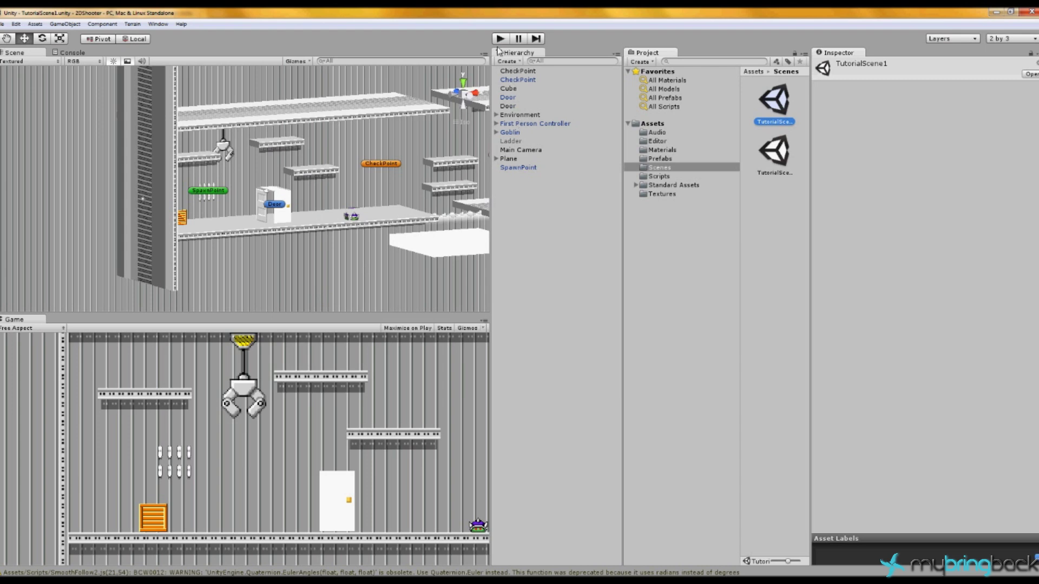
{"action": "left_click", "coordinate": [528, 150]}
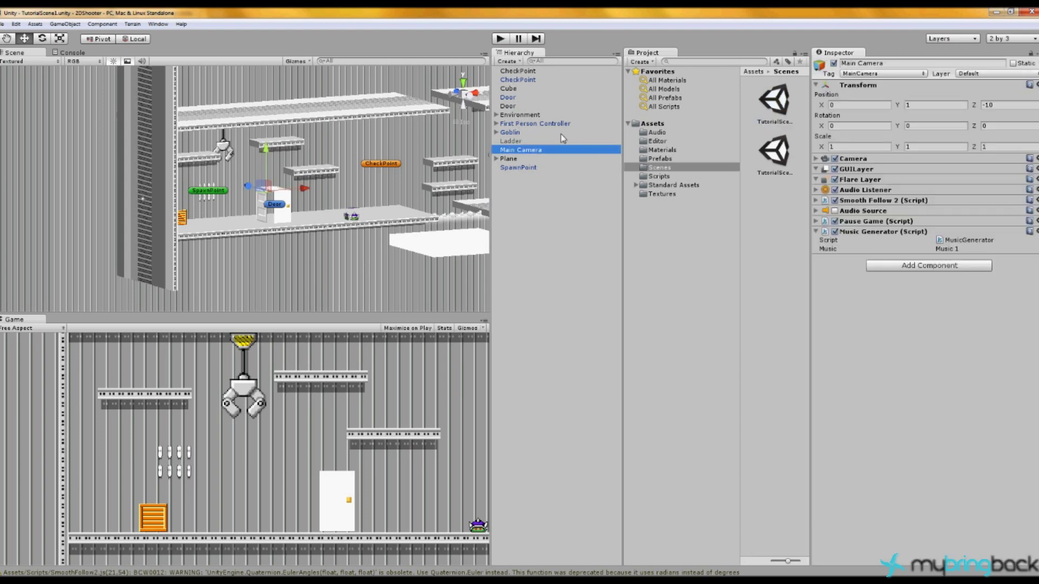
{"action": "left_click", "coordinate": [500, 39]}
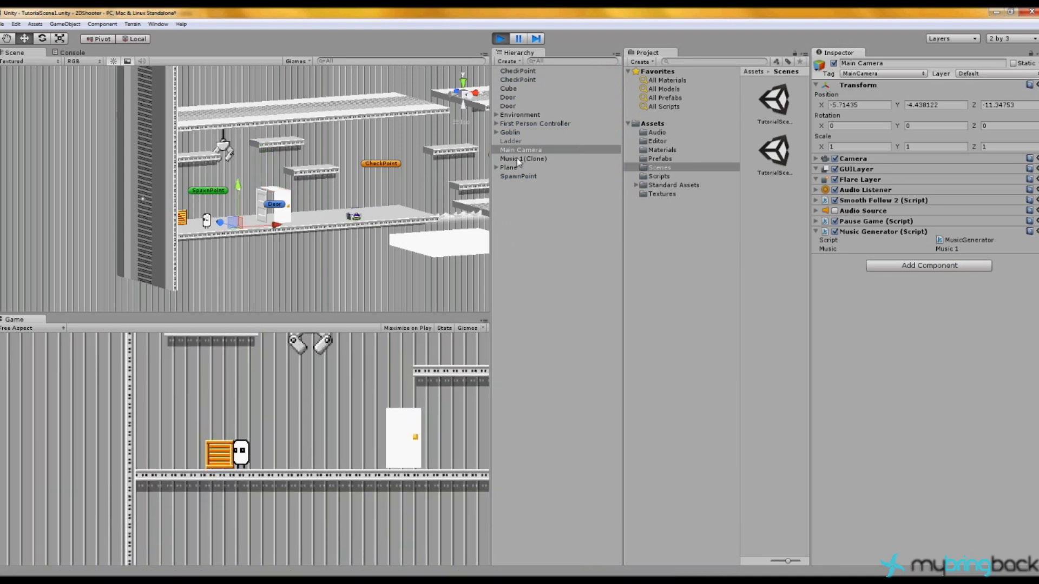
{"action": "left_click", "coordinate": [517, 158]}
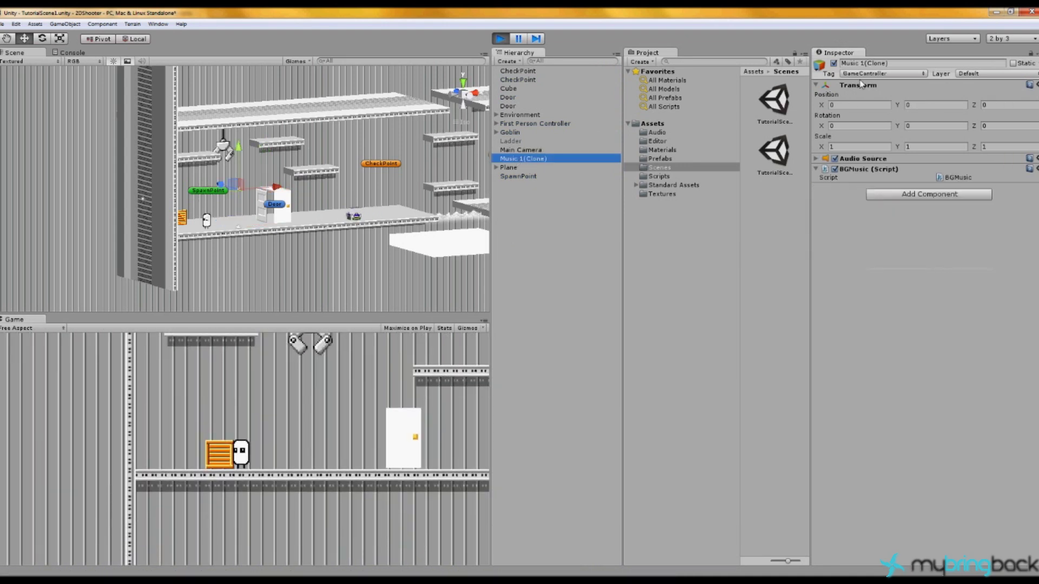
{"action": "left_click", "coordinate": [316, 415]}
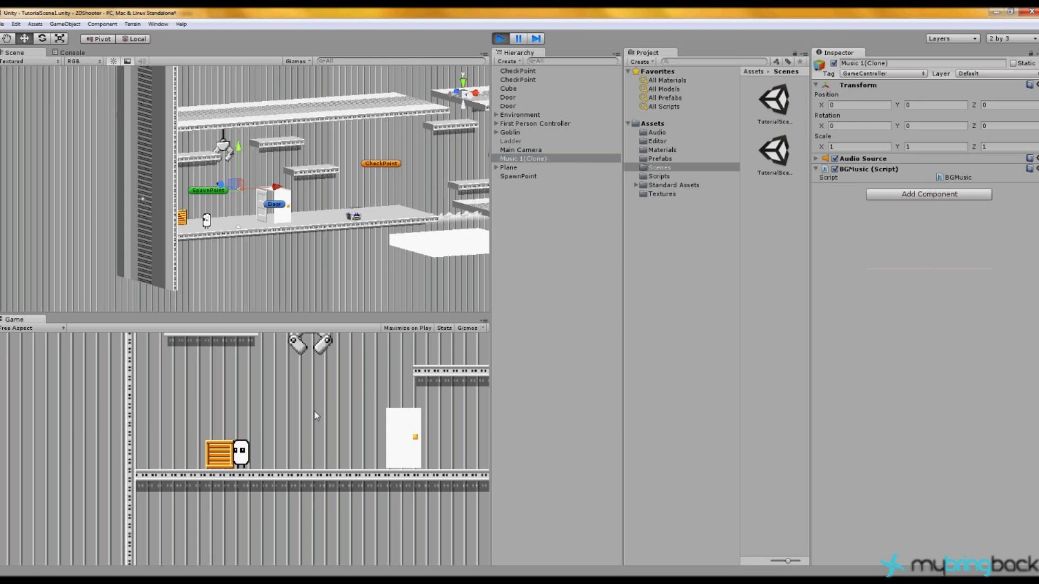
{"action": "key", "text": "Right"}
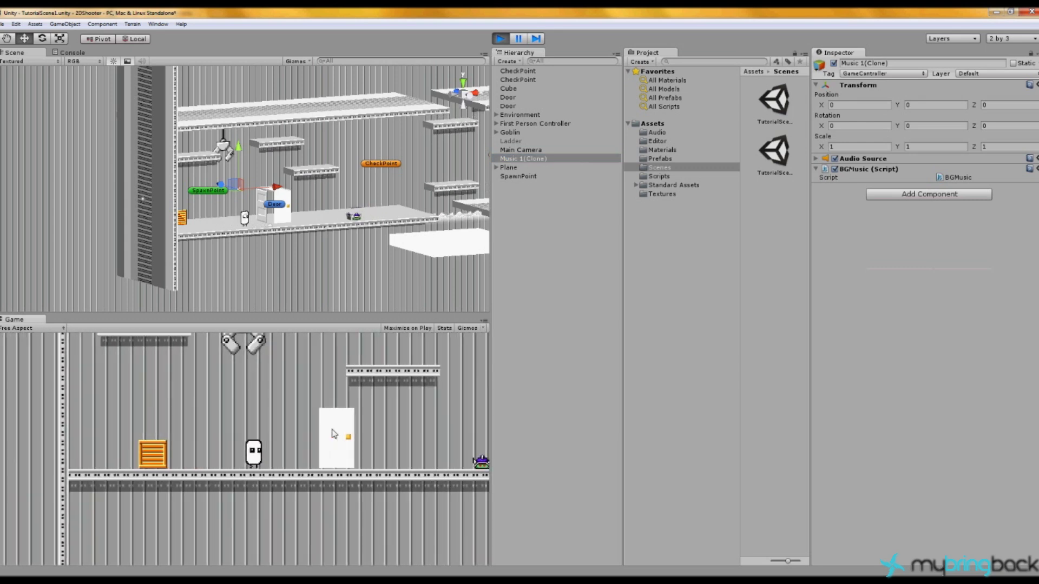
{"action": "key", "text": "Right"}
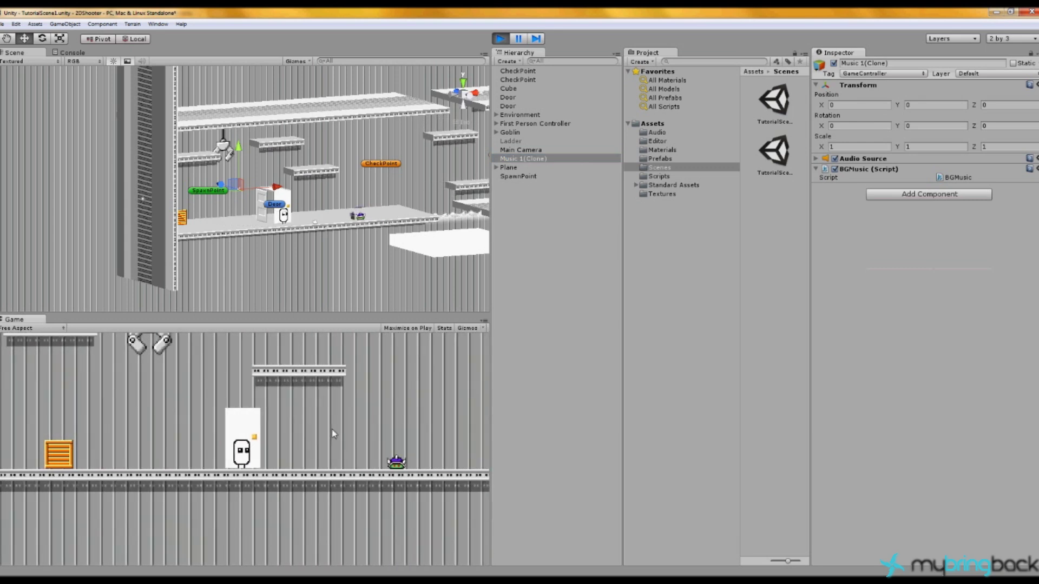
{"action": "key", "text": "Right"}
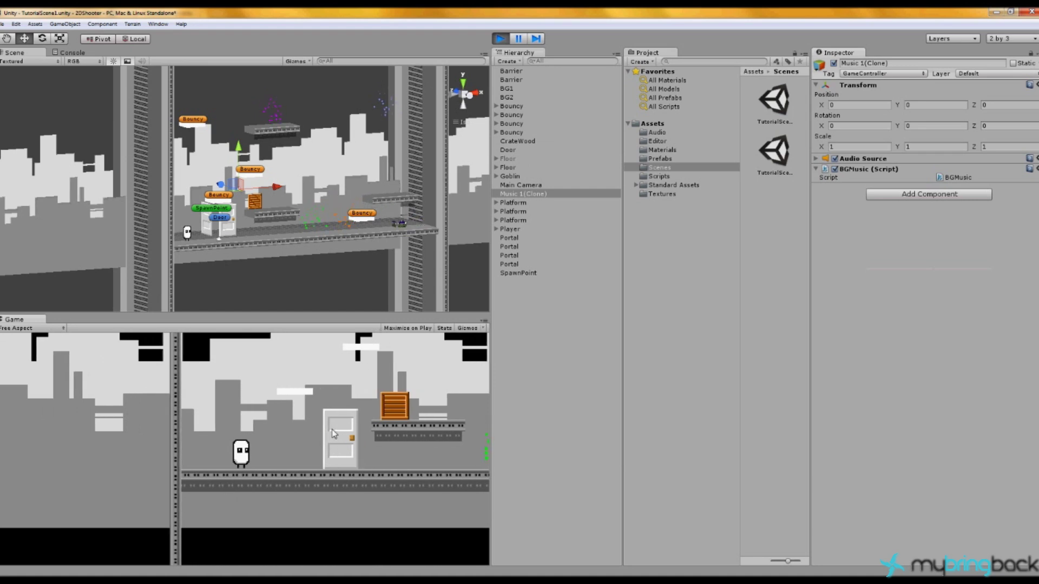
{"action": "key", "text": "Right"}
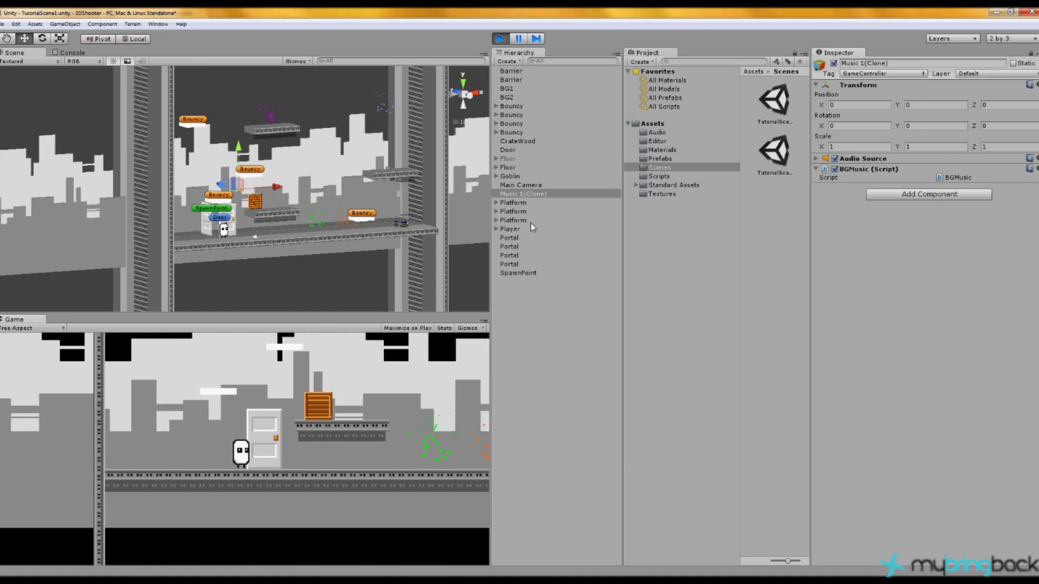
{"action": "key", "text": "Right"}
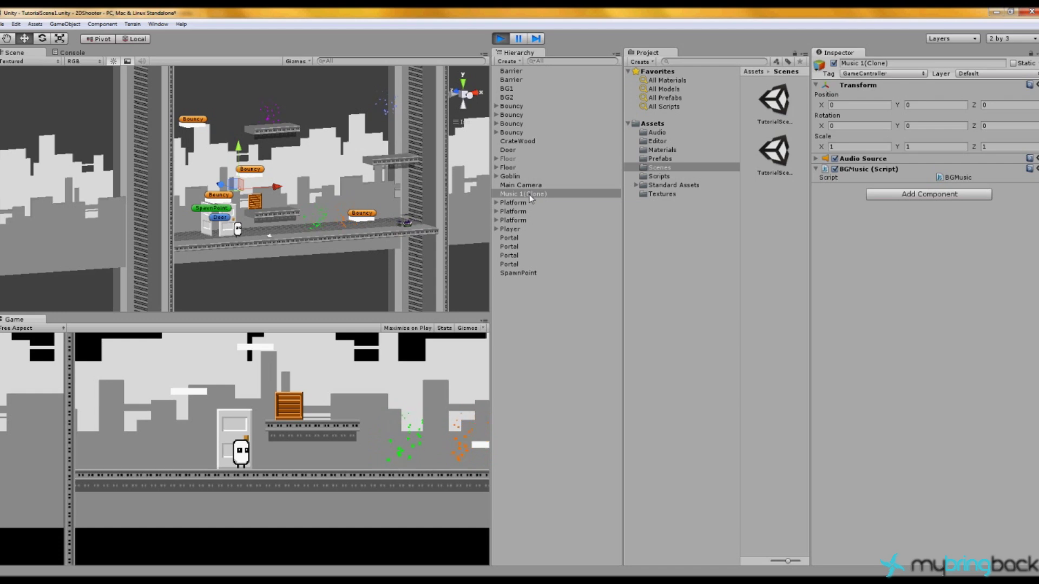
{"action": "key", "text": "Up"}
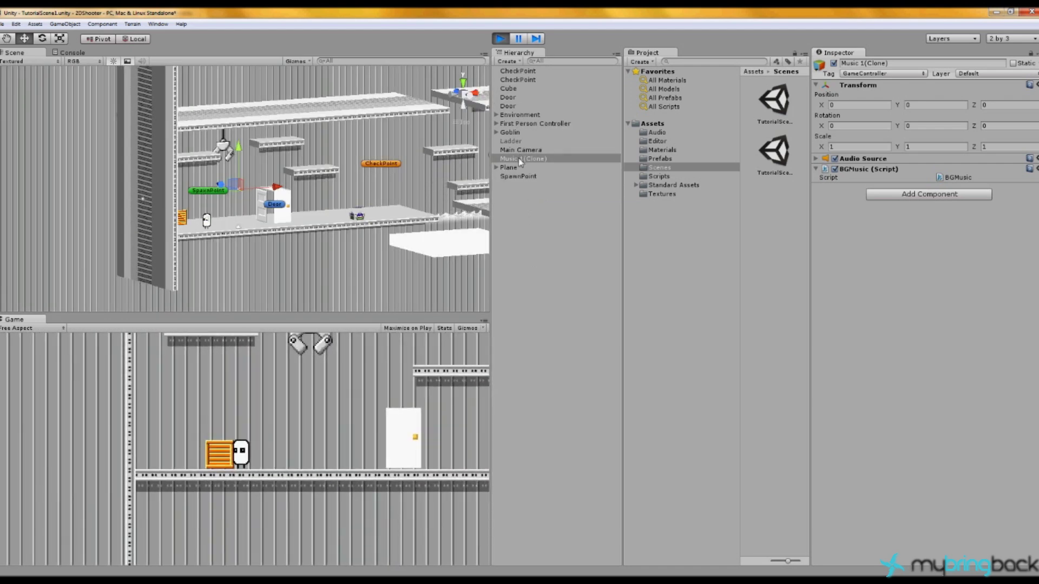
{"action": "key", "text": "Right"}
{"action": "key", "text": "Right"}
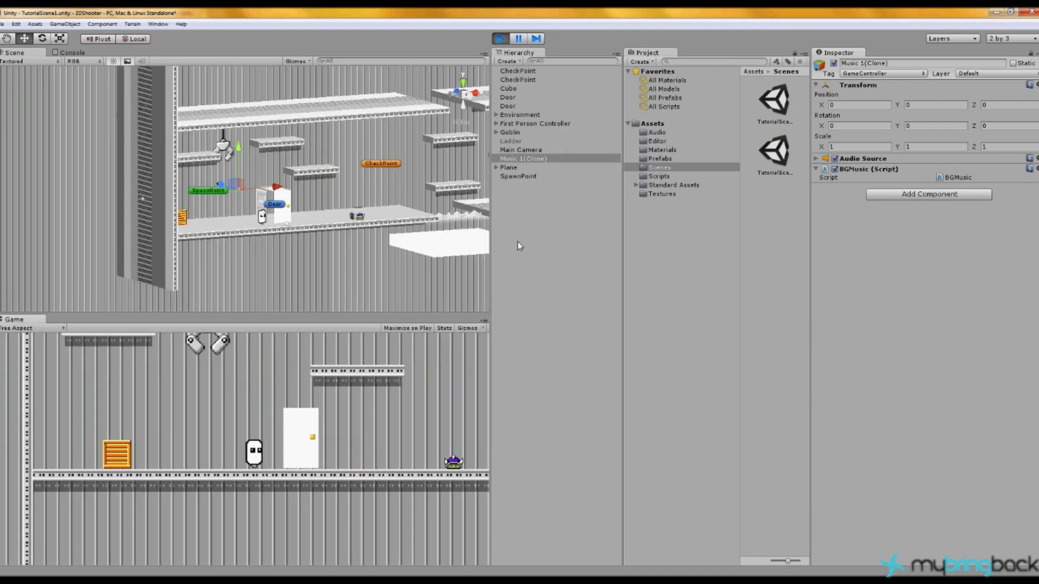
{"action": "key", "text": "Up"}
{"action": "key", "text": "Right"}
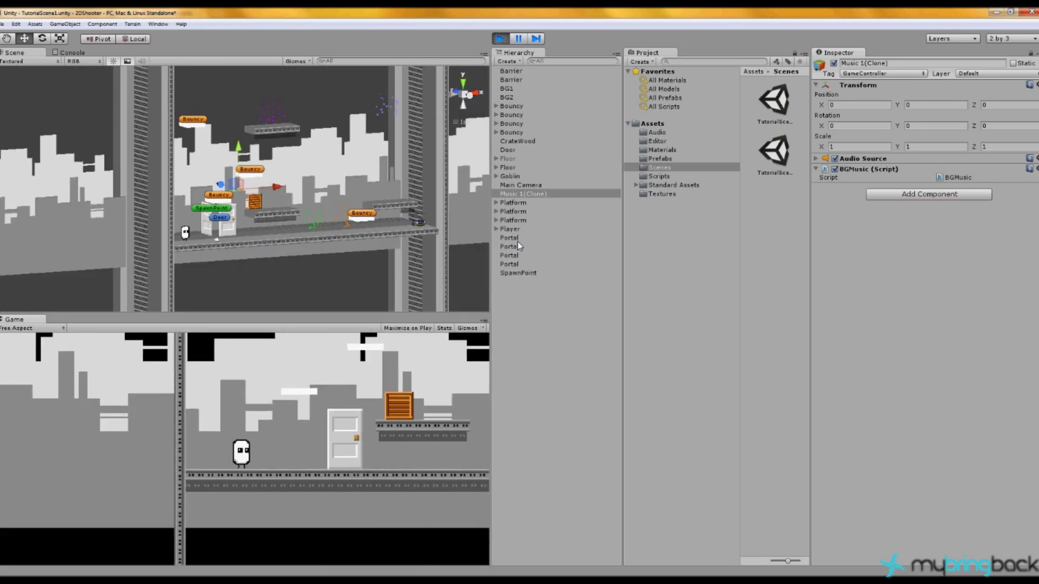
{"action": "key", "text": "Right"}
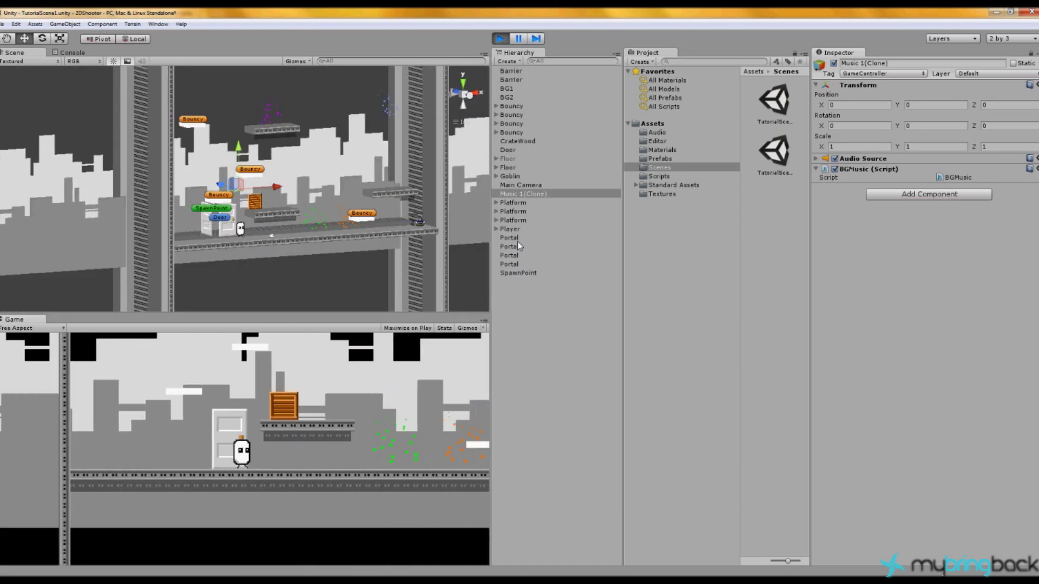
{"action": "key", "text": "Up"}
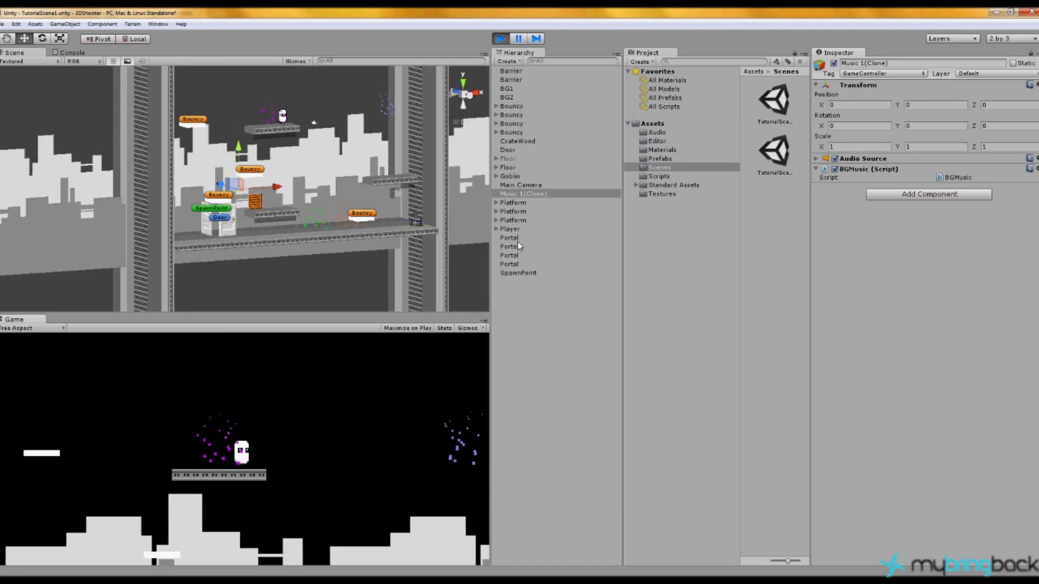
{"action": "key", "text": "Up"}
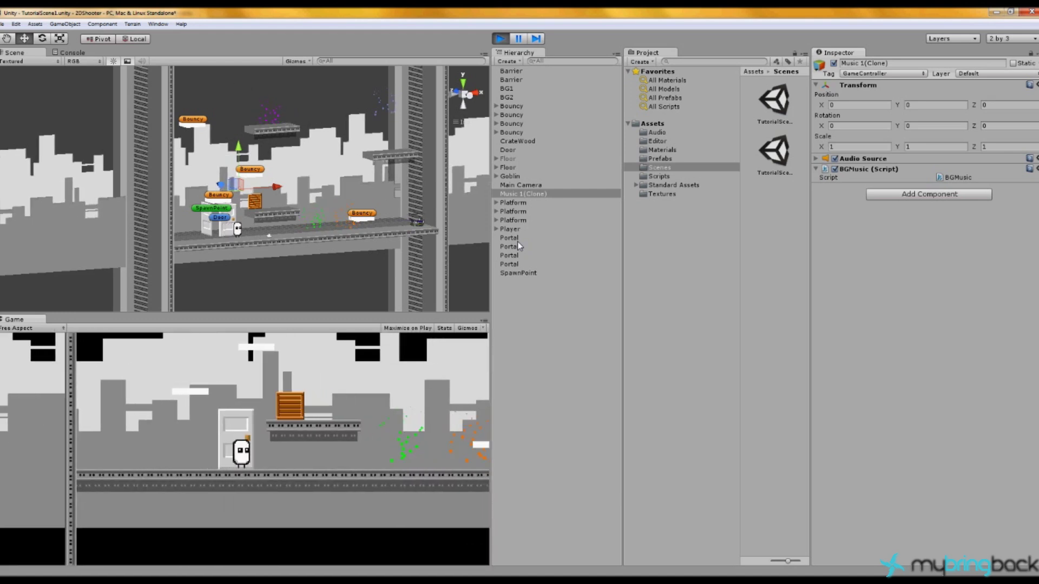
{"action": "key", "text": "Up"}
{"action": "key", "text": "ctrl+p"}
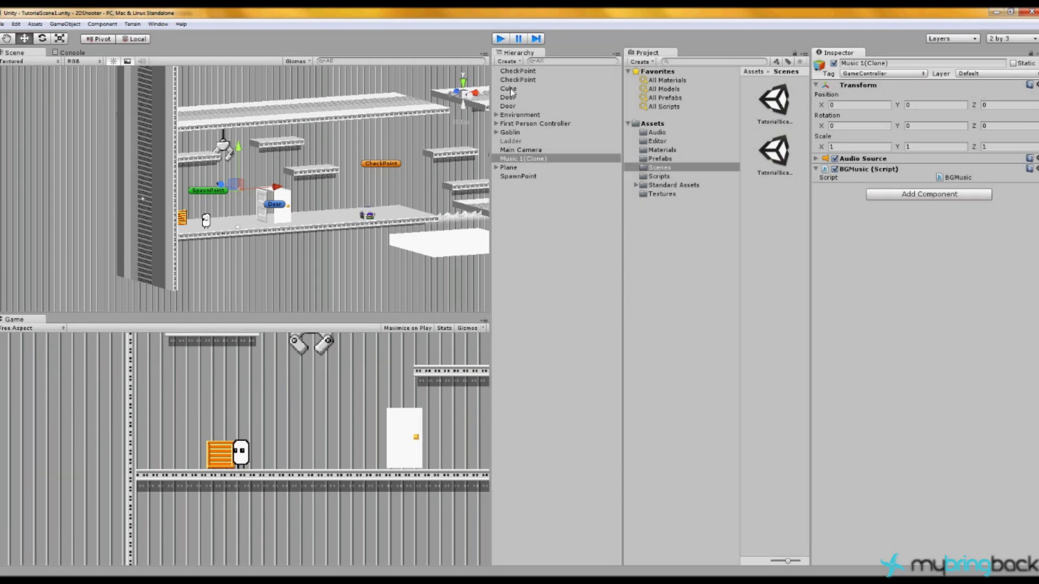